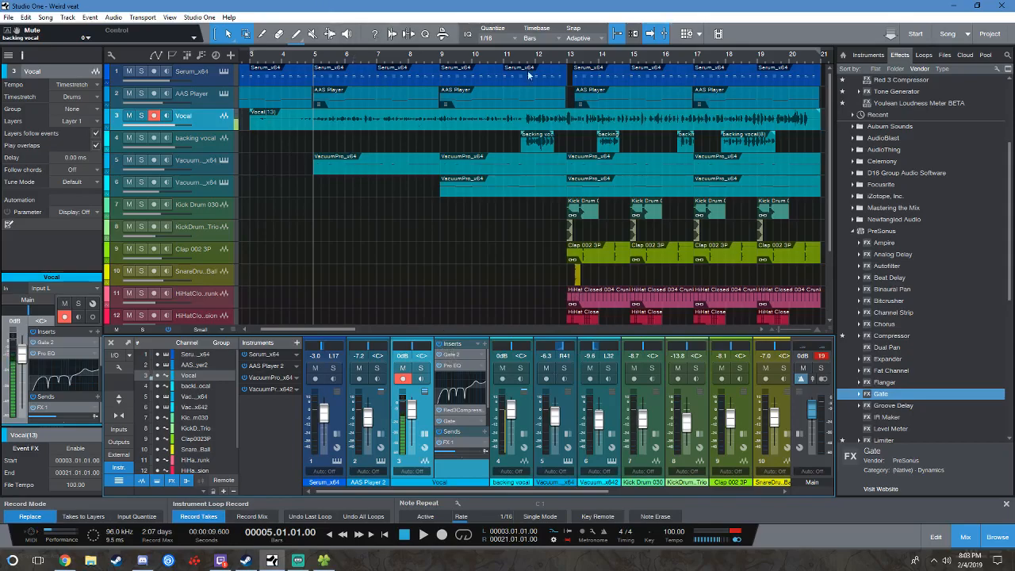
- Play the full mix from bar 5 to hear both vocals with the instruments, stopping around bar 15
left_click(387, 122)
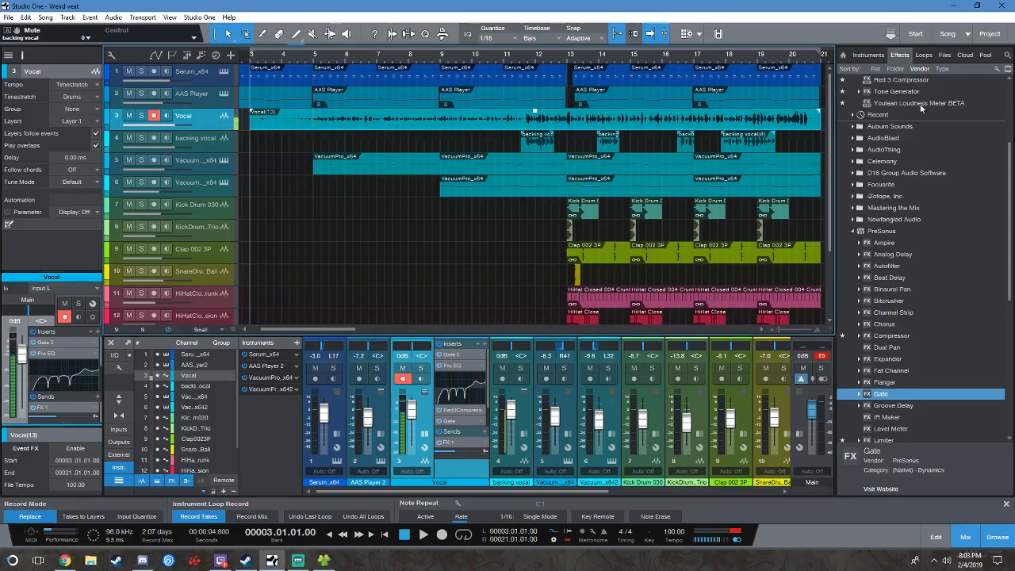
left_click(547, 148)
left_click(313, 63)
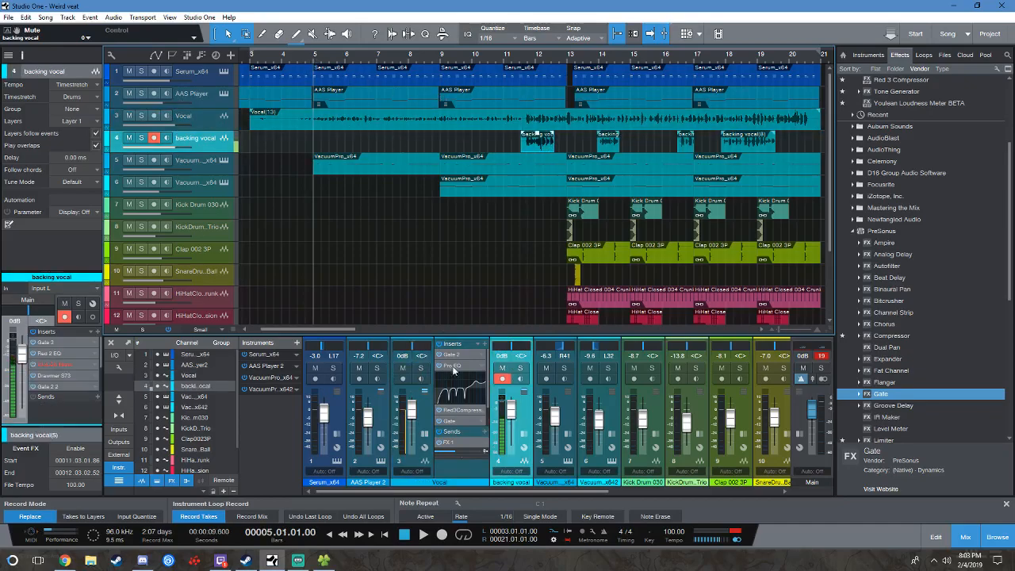
key("space")
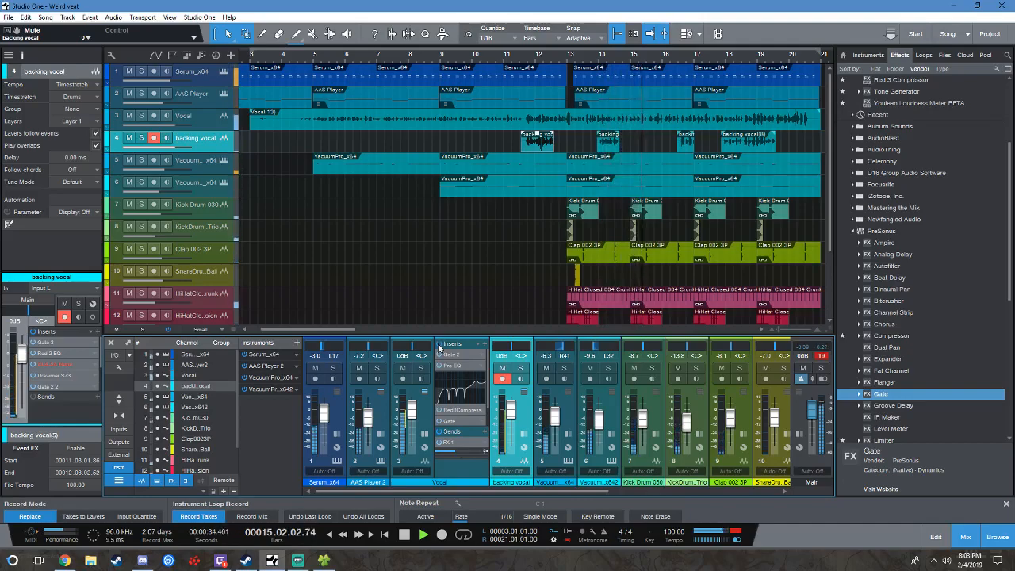
key("space")
- Solo the Vocal track and play it back from bar 5 on its own
left_click(142, 115)
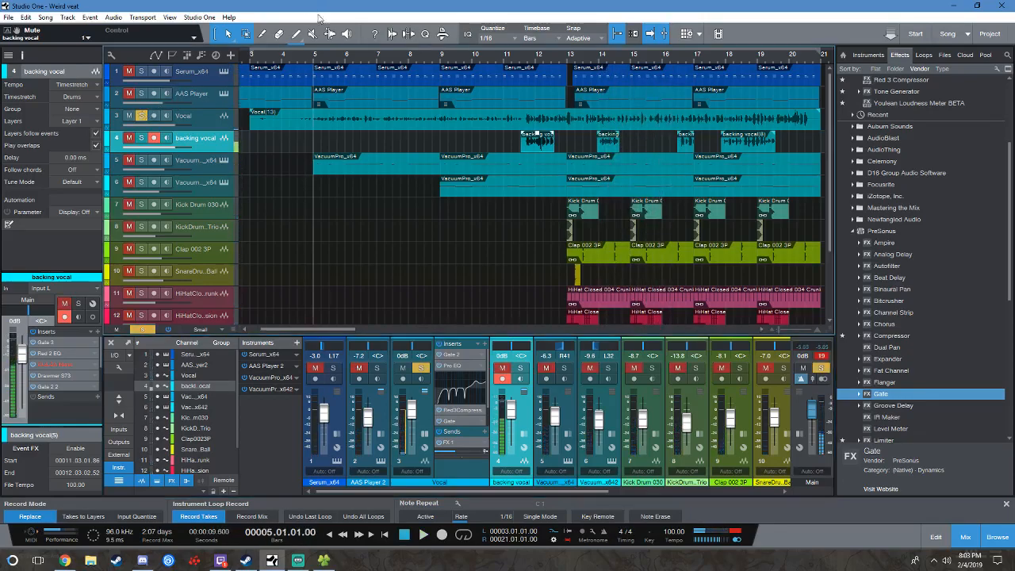
key("space")
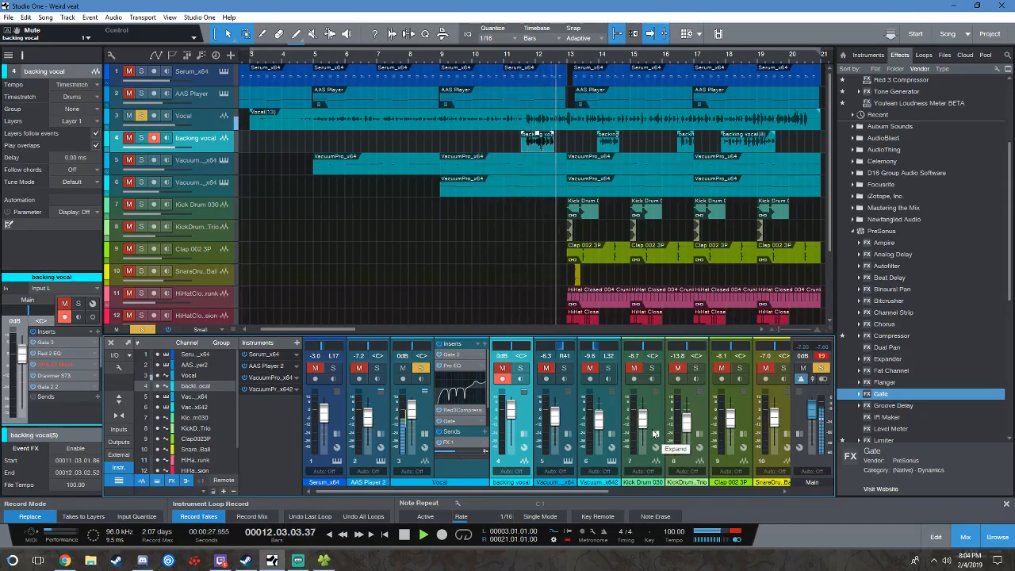
key("space")
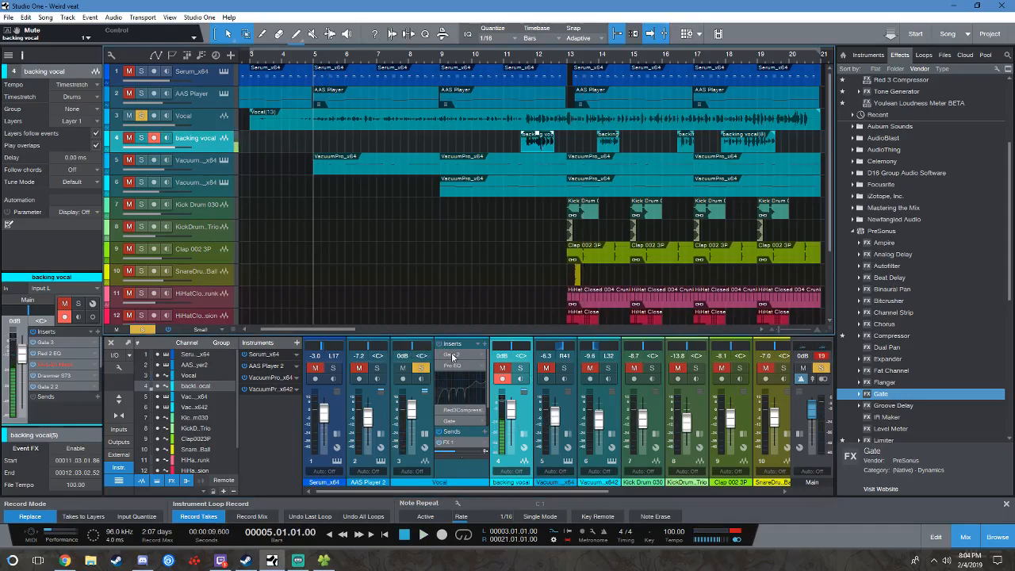
- Open Gate 2 on the Vocal channel, bypass it and turn on the channel's input monitoring
left_click(449, 359)
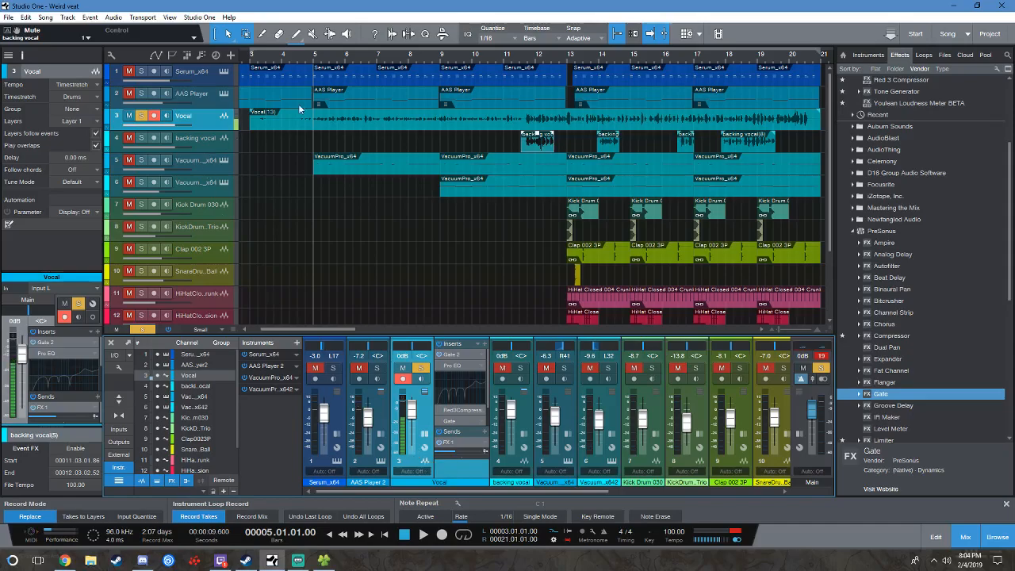
double_click(449, 356)
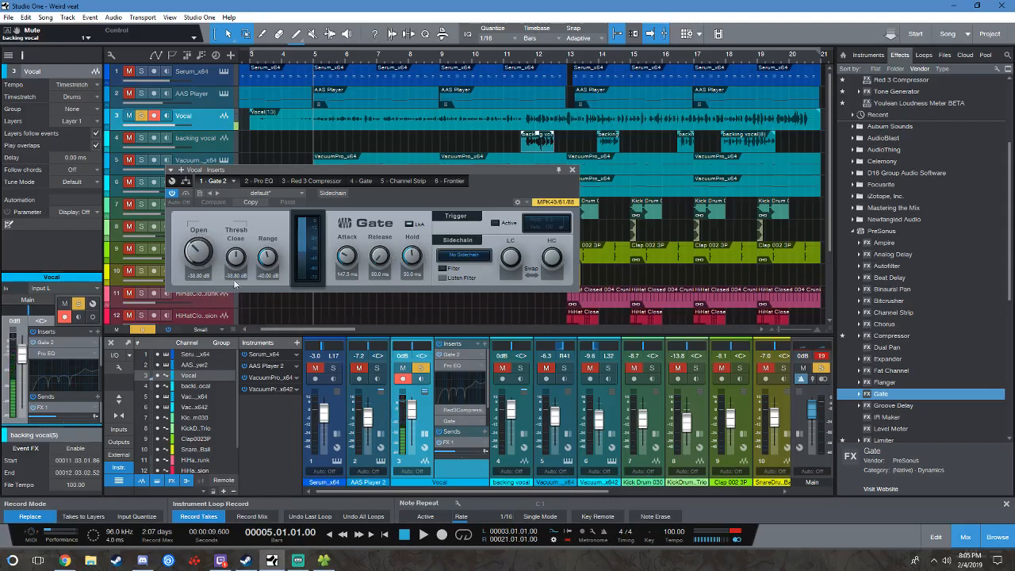
left_click(172, 194)
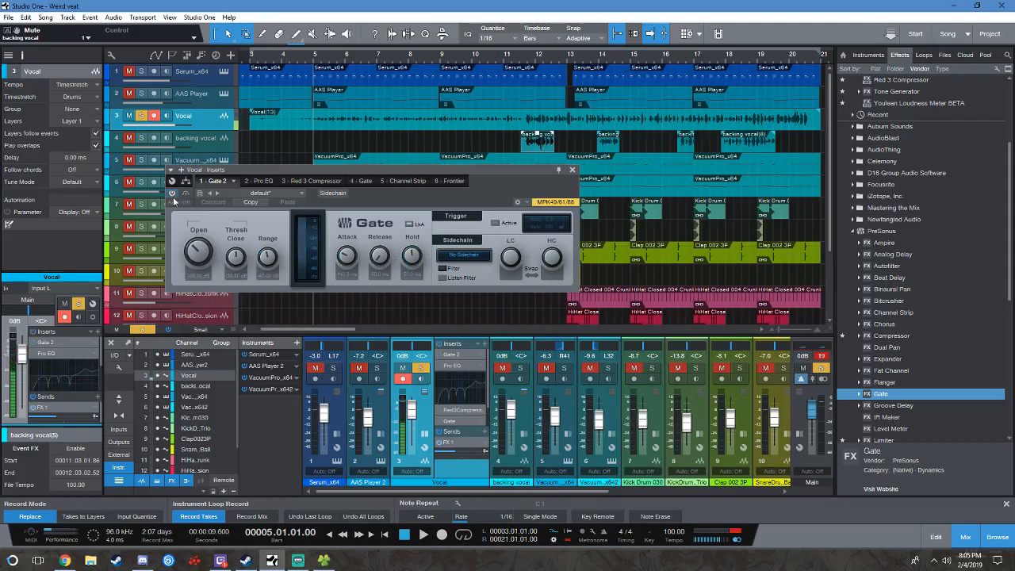
left_click(421, 380)
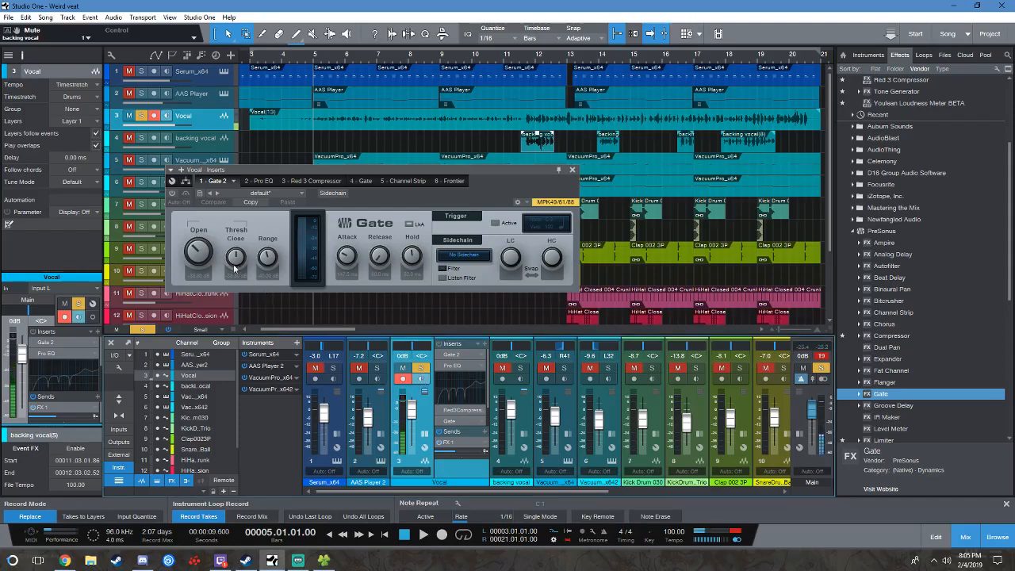
- Check the FX 1 channel in the mixer and re-enable Gate 2 on the Vocal channel
left_click_drag(599, 491, 655, 493)
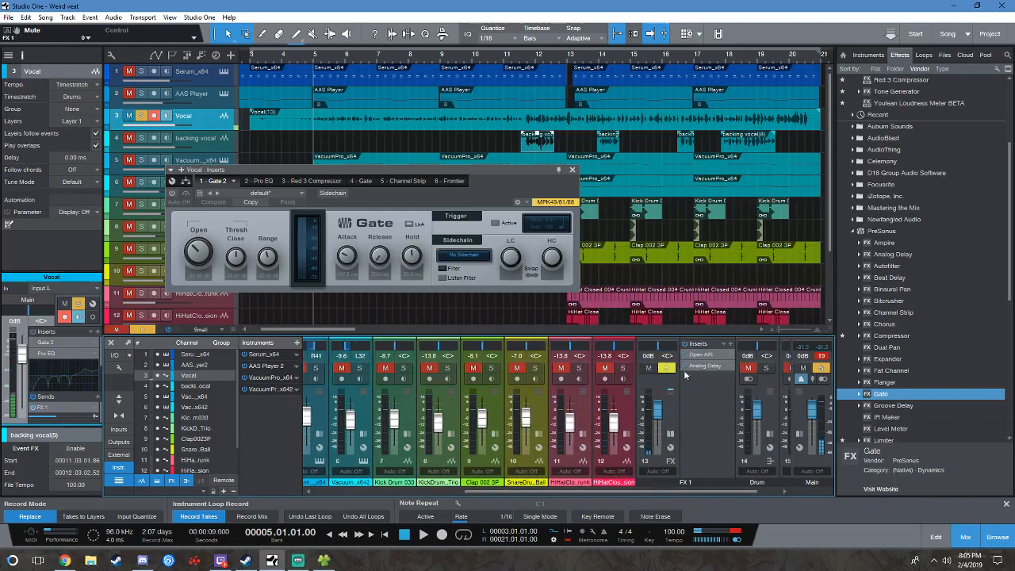
left_click_drag(650, 490, 389, 452)
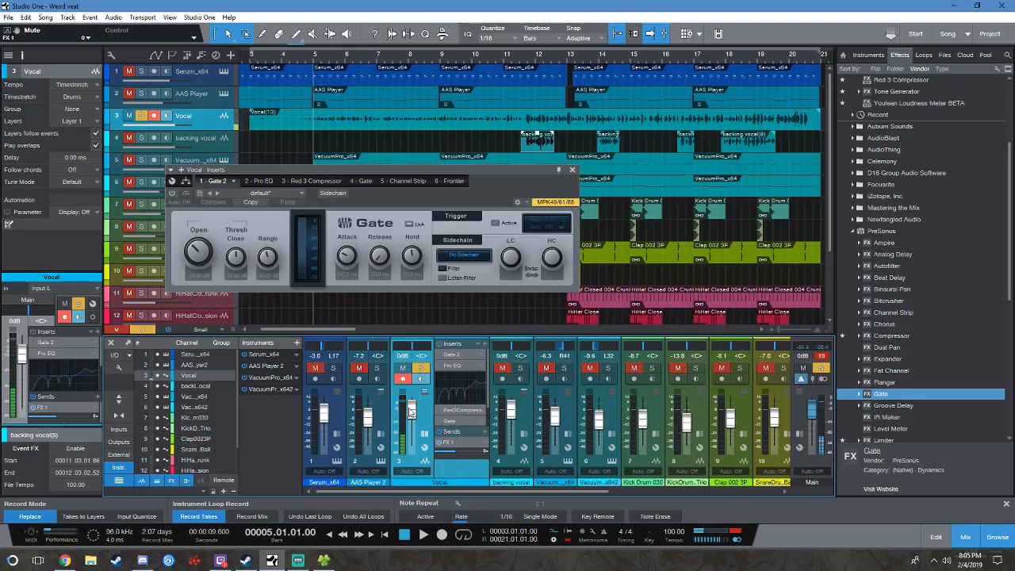
left_click(440, 356)
left_click_drag(484, 491, 460, 491)
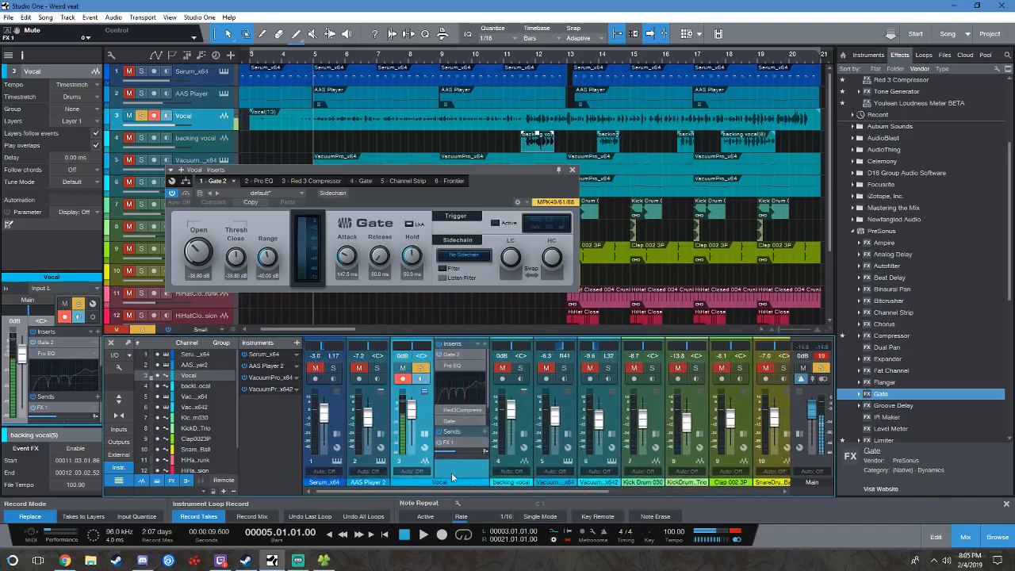
- Enable the Pro EQ on the Vocal channel and sweep its MF band as a full boost, ending at about 1.07 kHz
left_click(449, 365)
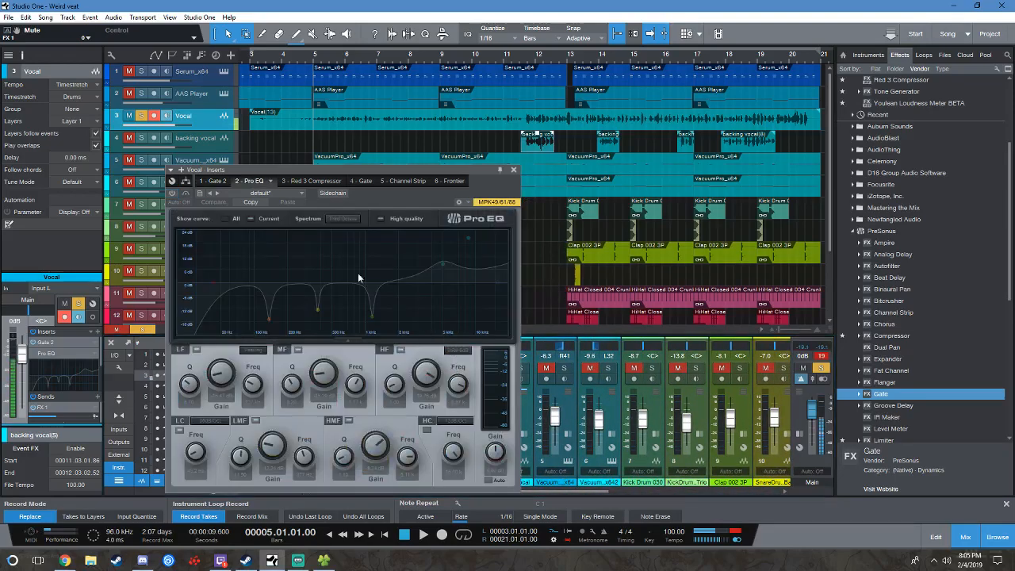
left_click(173, 193)
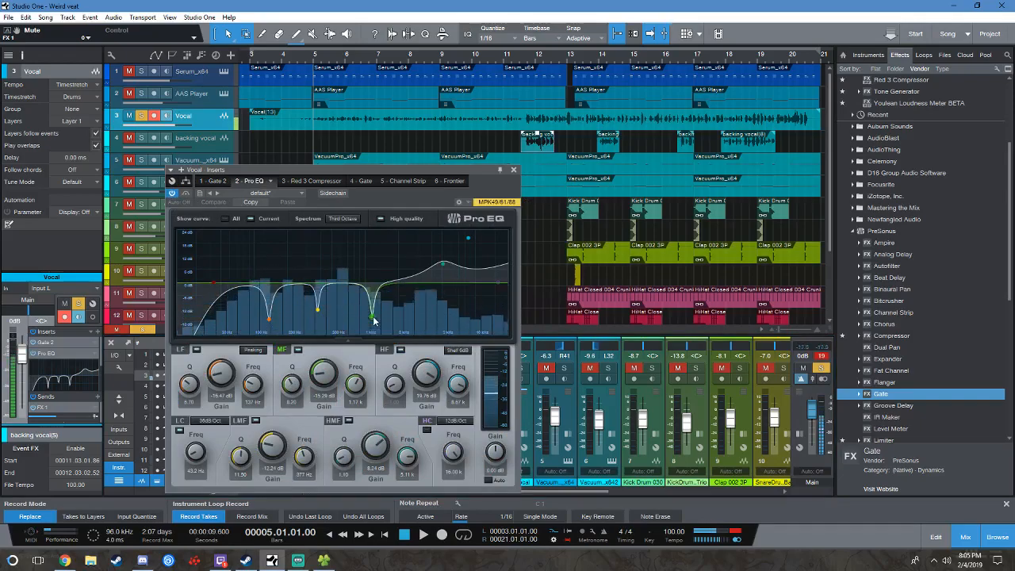
mouse_move(372, 320)
left_mouse_down()
mouse_move(368, 207)
mouse_move(386, 209)
mouse_move(344, 201)
mouse_move(379, 292)
mouse_move(374, 319)
left_mouse_up()
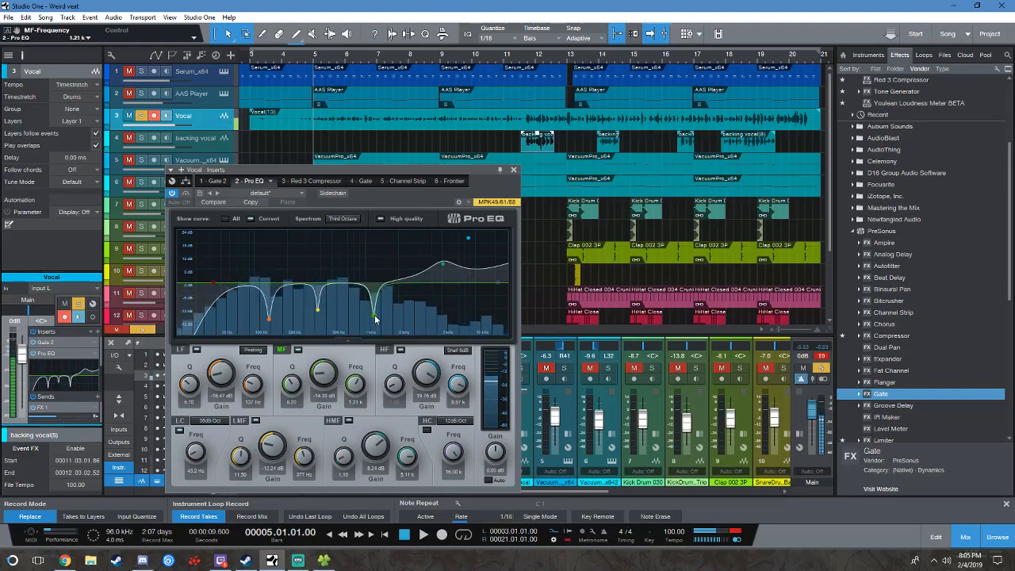
left_click_drag(373, 318, 342, 235)
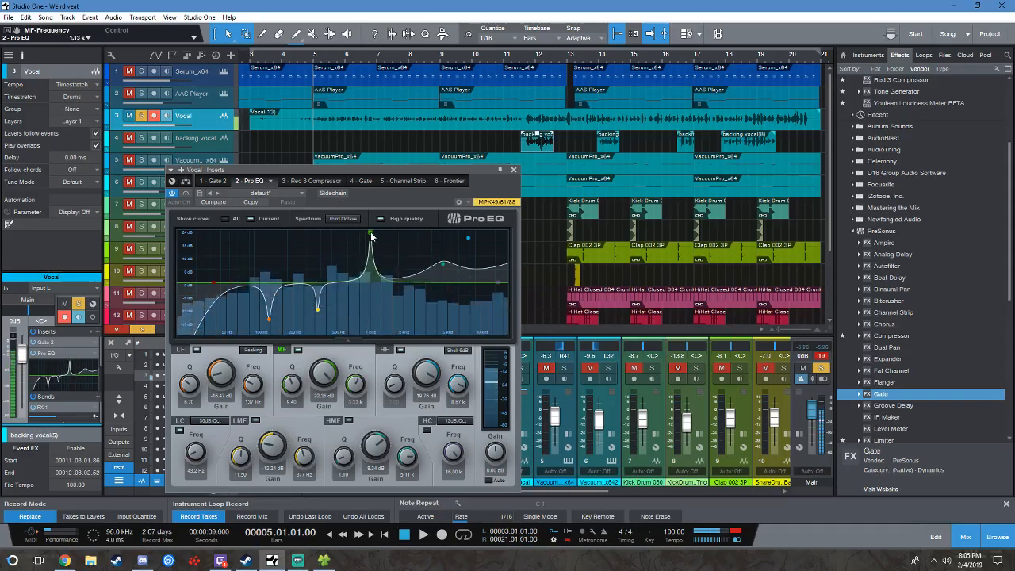
left_click_drag(365, 236, 368, 302)
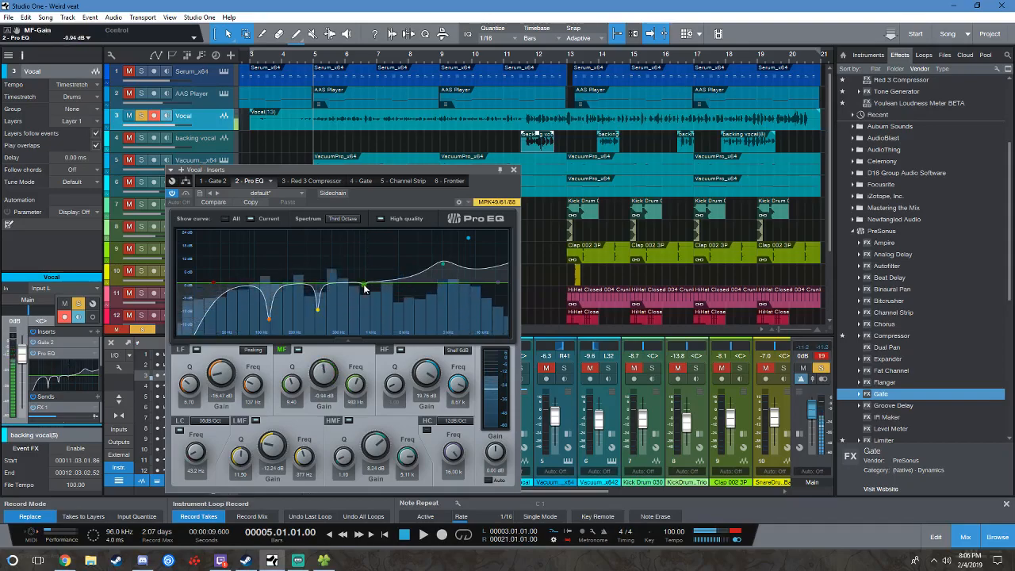
left_click_drag(365, 288, 368, 233)
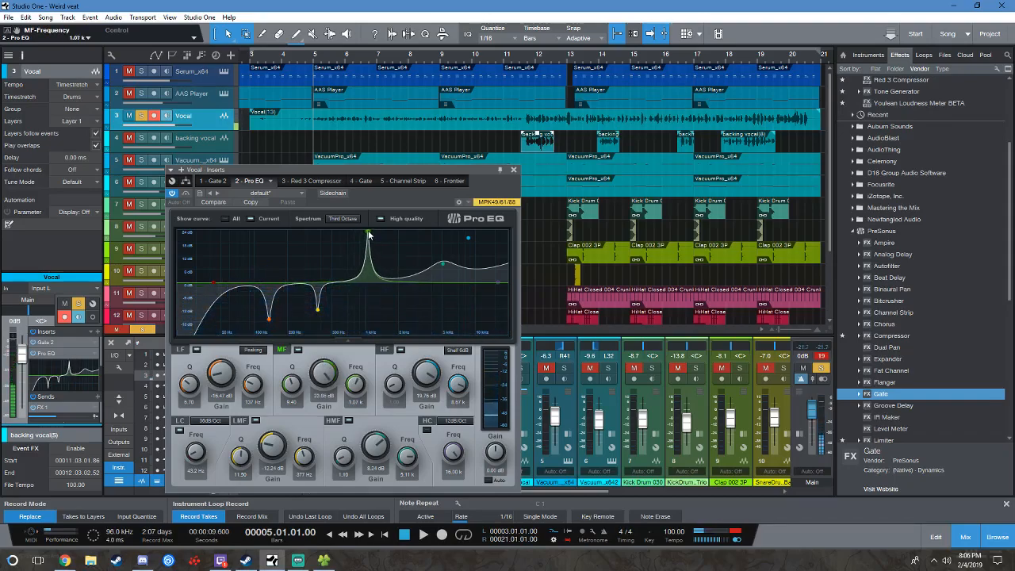
- Cut the Pro EQ's MF band about 9.4 dB at 1.05 kHz, the LMF band about 9.4 dB and the LF band about 9 dB
left_click_drag(367, 235, 319, 302)
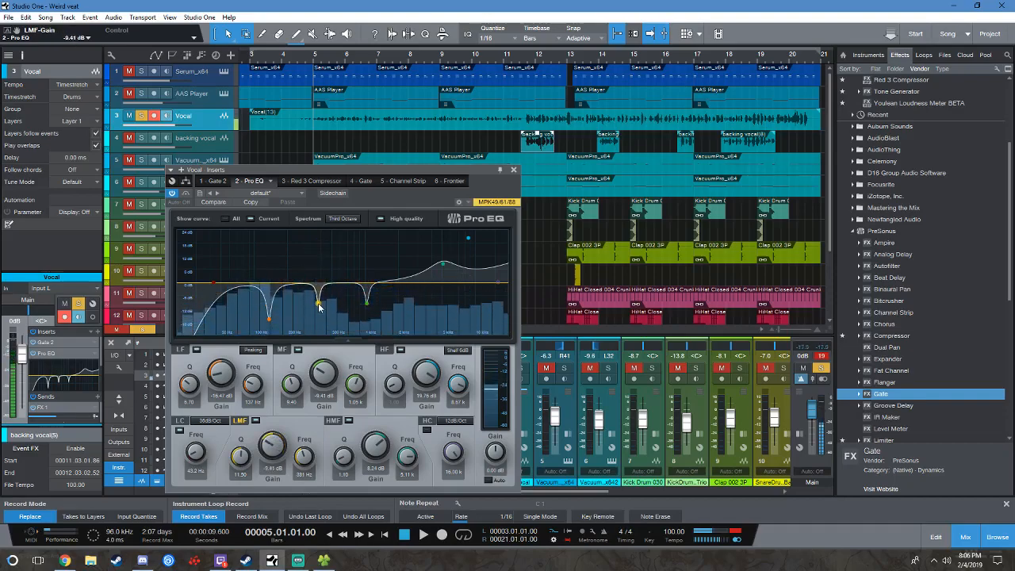
left_click_drag(268, 322, 271, 230)
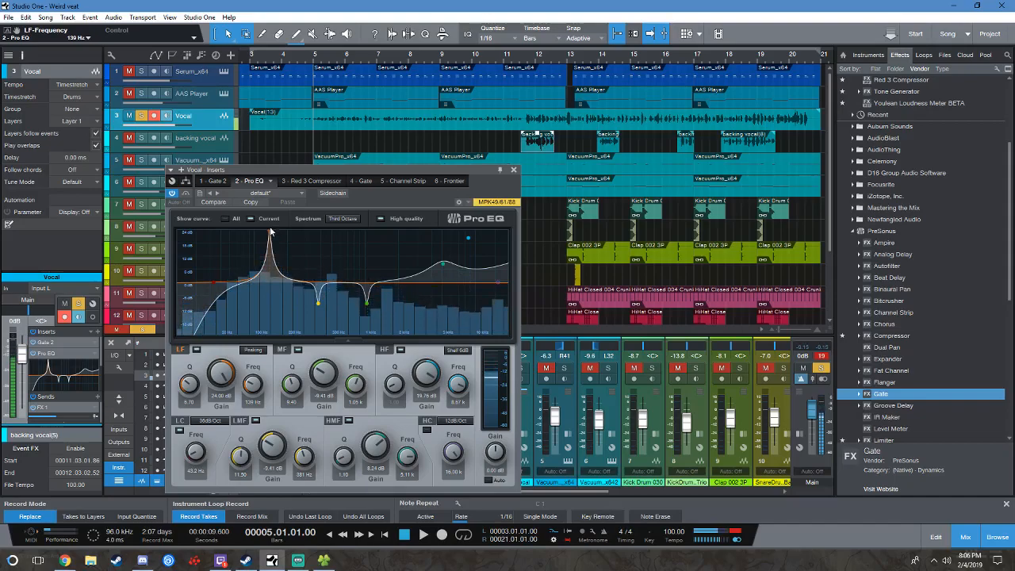
left_click_drag(270, 231, 268, 301)
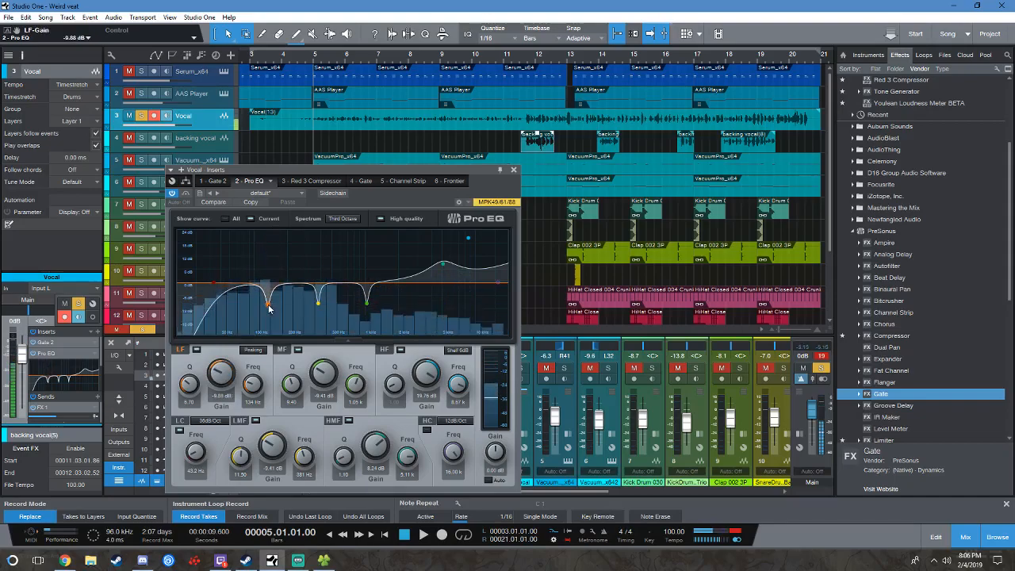
- Enable the Red 3 Compressor on the Vocal channel and set its make-up gain to 20 dB
left_click(322, 181)
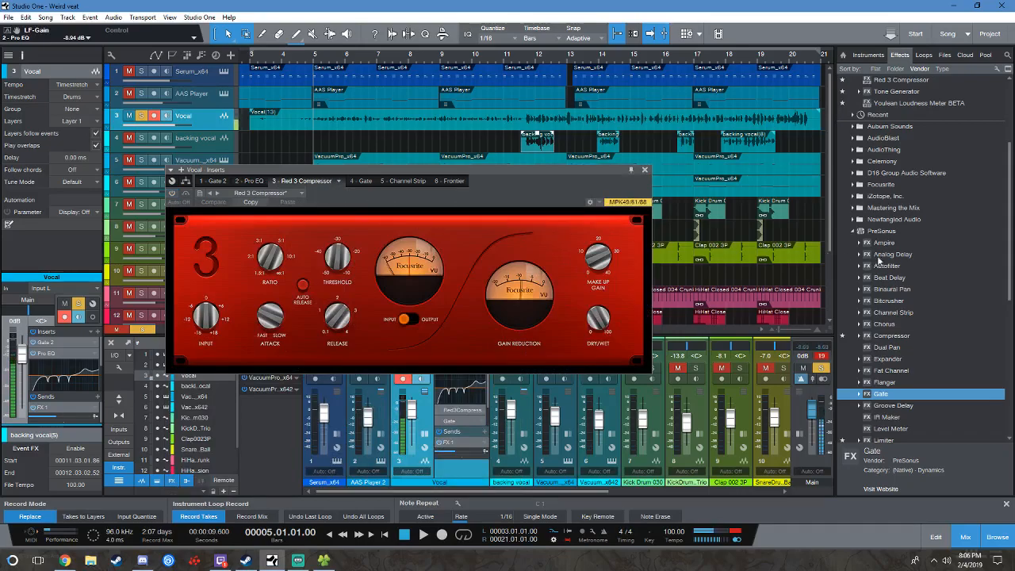
left_click_drag(502, 181, 540, 144)
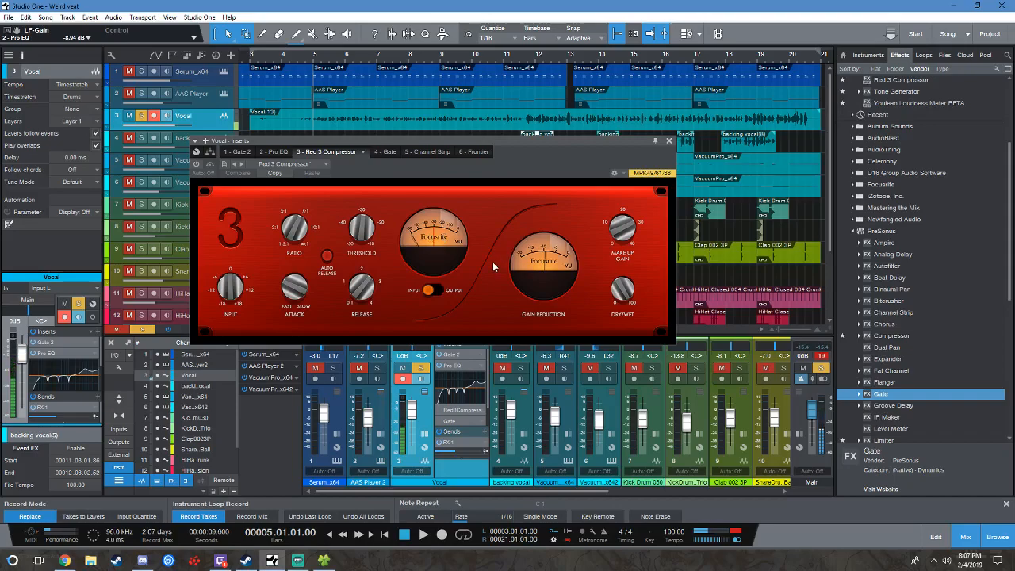
left_click(275, 153)
left_click(321, 153)
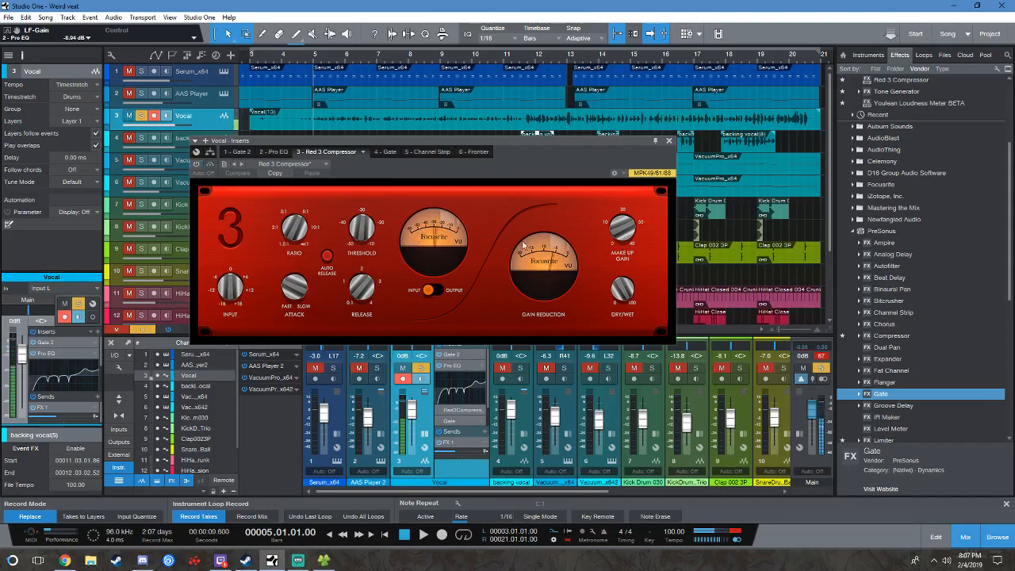
mouse_move(627, 229)
left_mouse_down()
mouse_move(624, 249)
mouse_move(623, 236)
left_mouse_up()
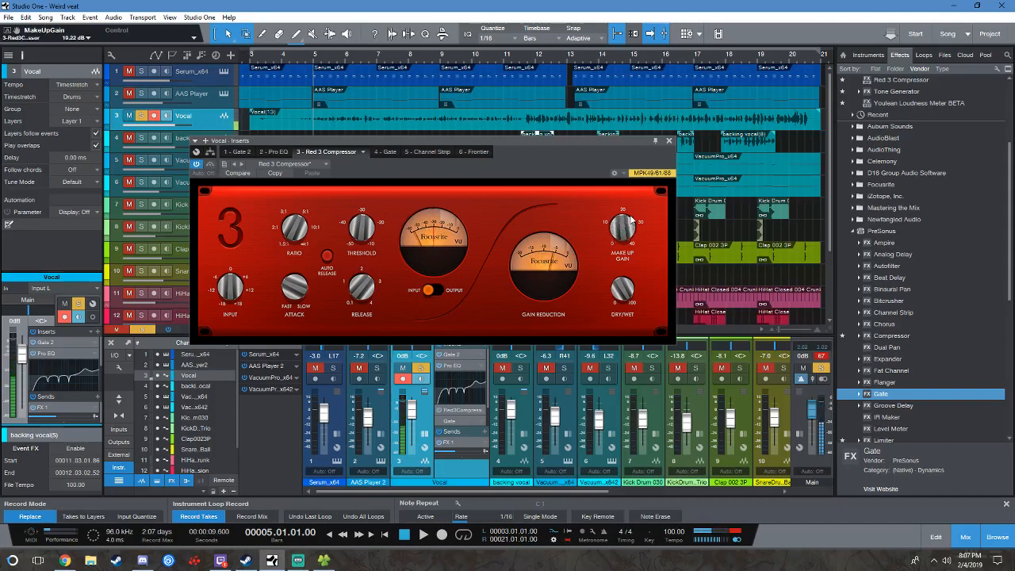
scroll(631, 220, "up", 9)
scroll(632, 220, "up", 1)
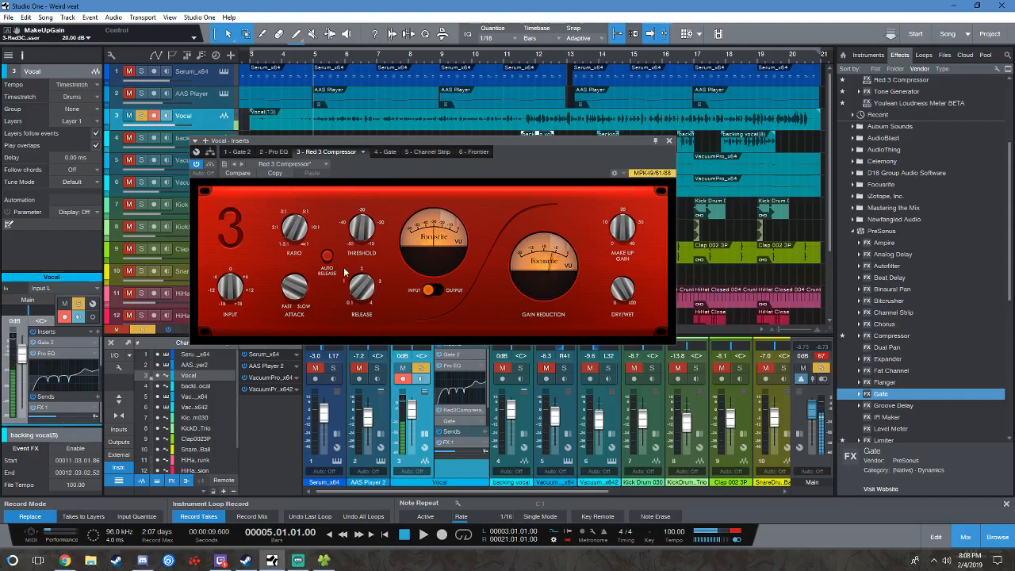
- Show the preset list of the De-Essing gate in the vocal inserts and enable that gate
left_click(388, 151)
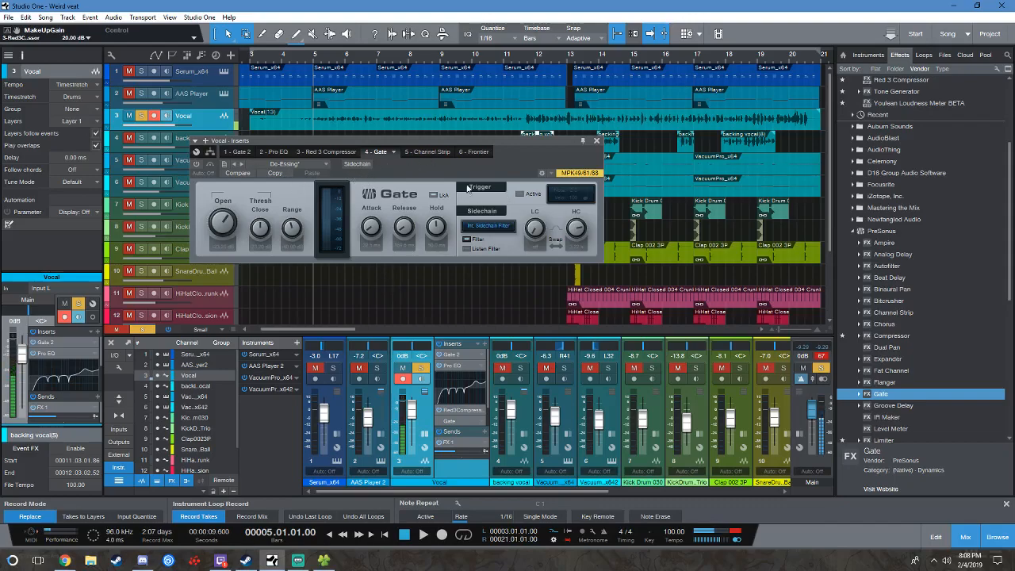
left_click(323, 165)
left_click(423, 167)
left_click(197, 165)
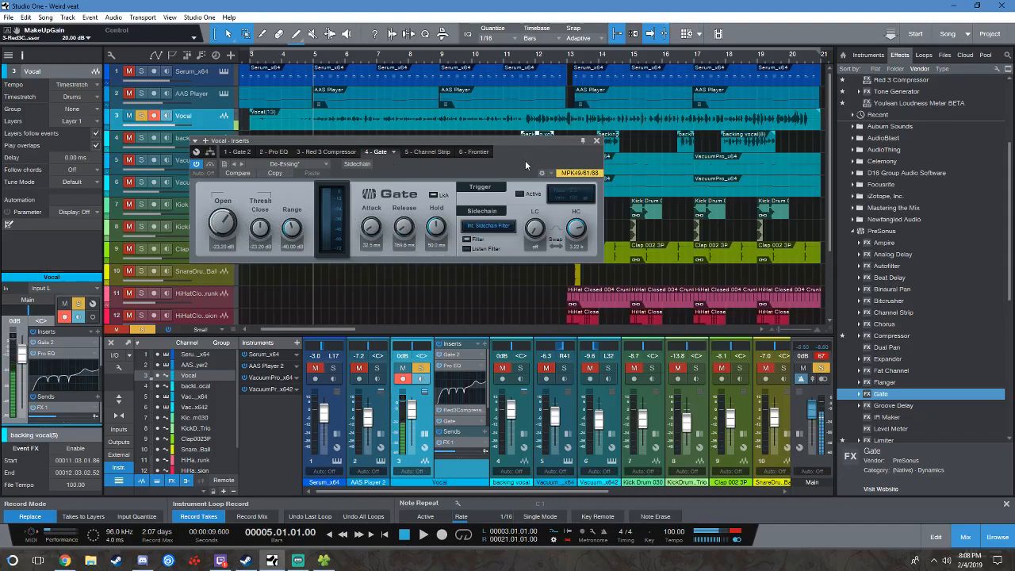
- Enable the Channel Strip on the Vocal channel, set Compress to 53.5 % and try lower Expand amounts before returning it to 100 %
left_click(421, 151)
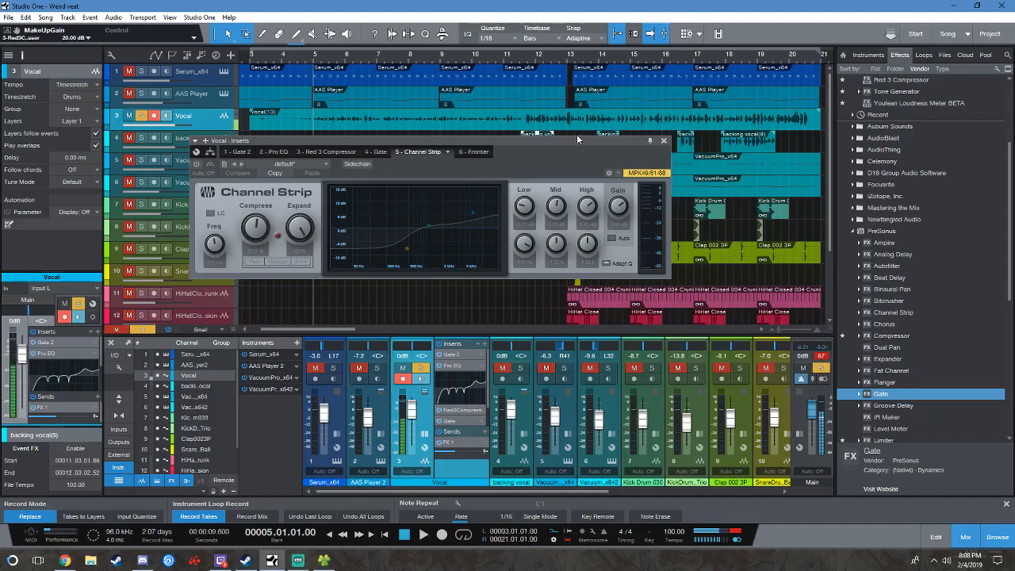
left_click(196, 166)
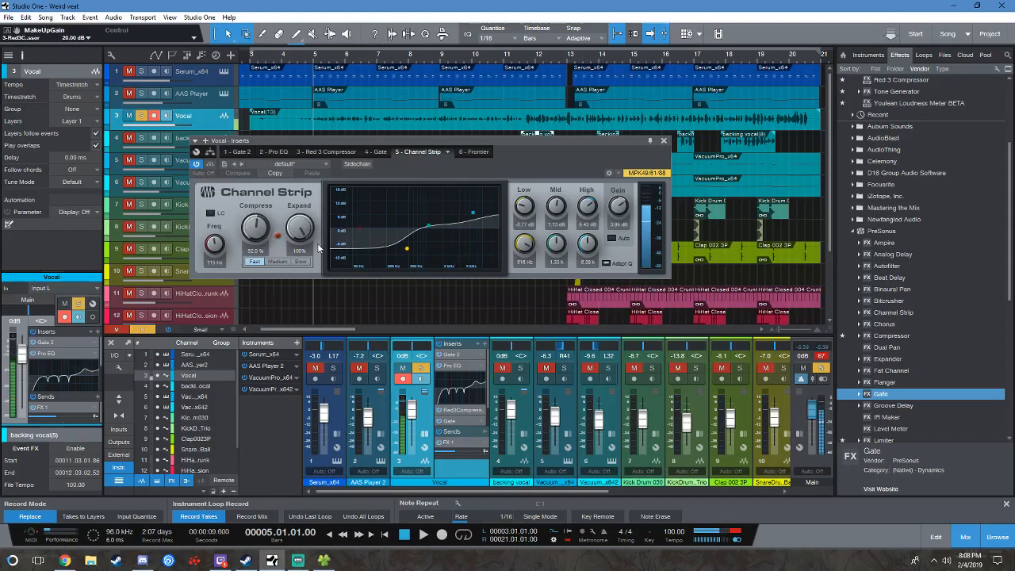
mouse_move(256, 229)
left_mouse_down()
mouse_move(264, 300)
mouse_move(243, 254)
mouse_move(253, 274)
mouse_move(256, 222)
left_mouse_up()
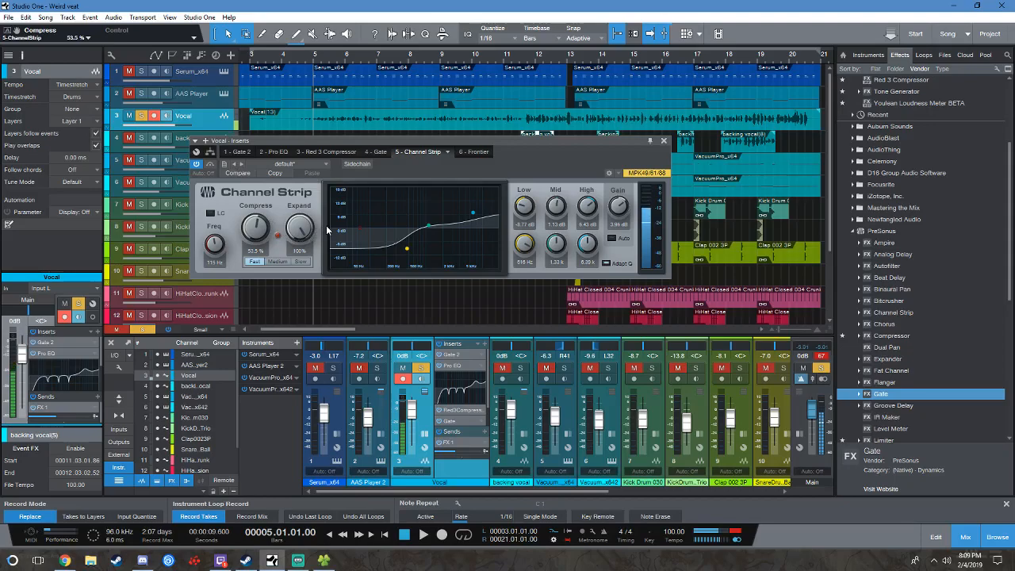
left_click_drag(305, 229, 305, 270)
left_click_drag(302, 397, 286, 189)
- In the Channel Strip EQ, lower the low band to about -10.13 dB and set the high band's frequency to about 5.30 kHz
mouse_move(407, 248)
left_mouse_down()
mouse_move(409, 232)
mouse_move(374, 214)
mouse_move(379, 192)
mouse_move(381, 231)
mouse_move(403, 259)
mouse_move(423, 255)
left_mouse_up()
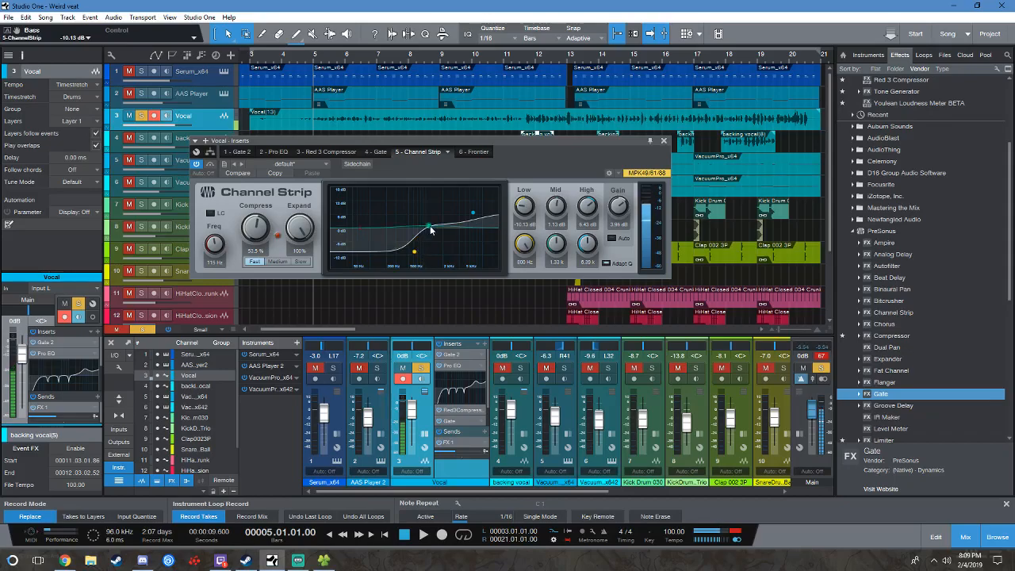
left_click_drag(431, 229, 467, 216)
- Enable the Frontier limiter at the end of the Vocal channel's insert chain
left_click(464, 152)
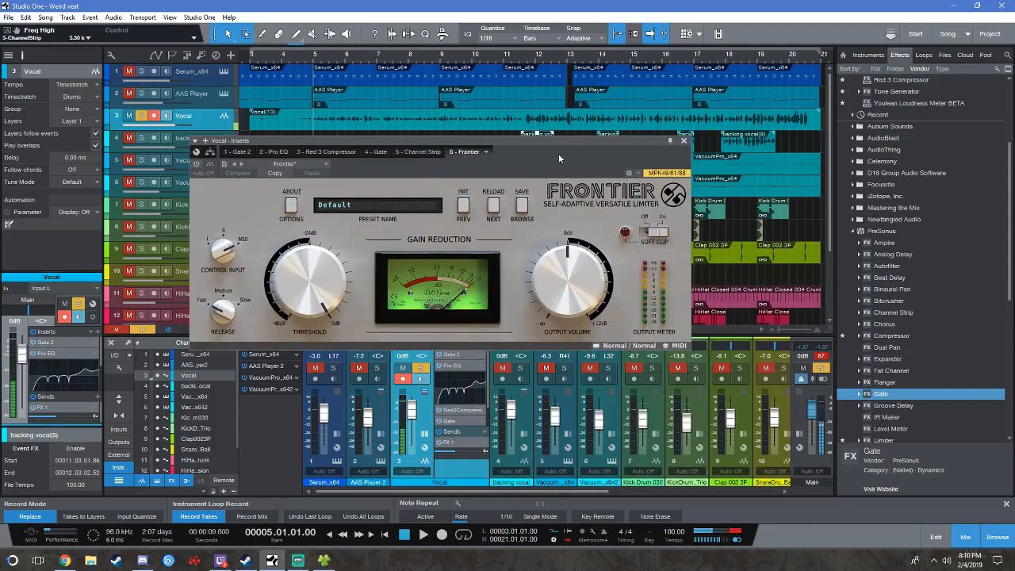
left_click(198, 165)
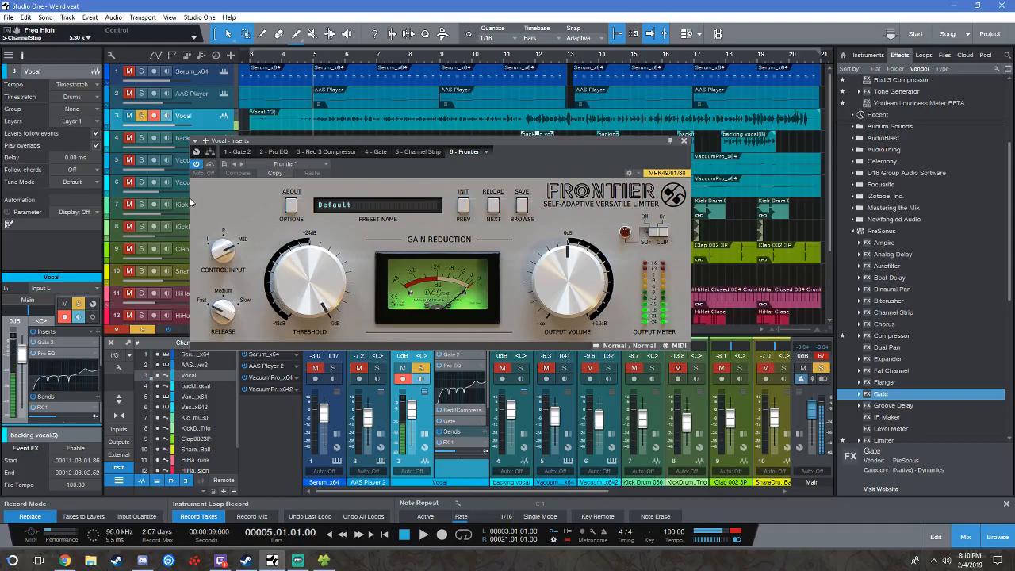
- Close the Vocal channel's inserts window and select the FX 1 bus channel in the mixer
left_click(683, 140)
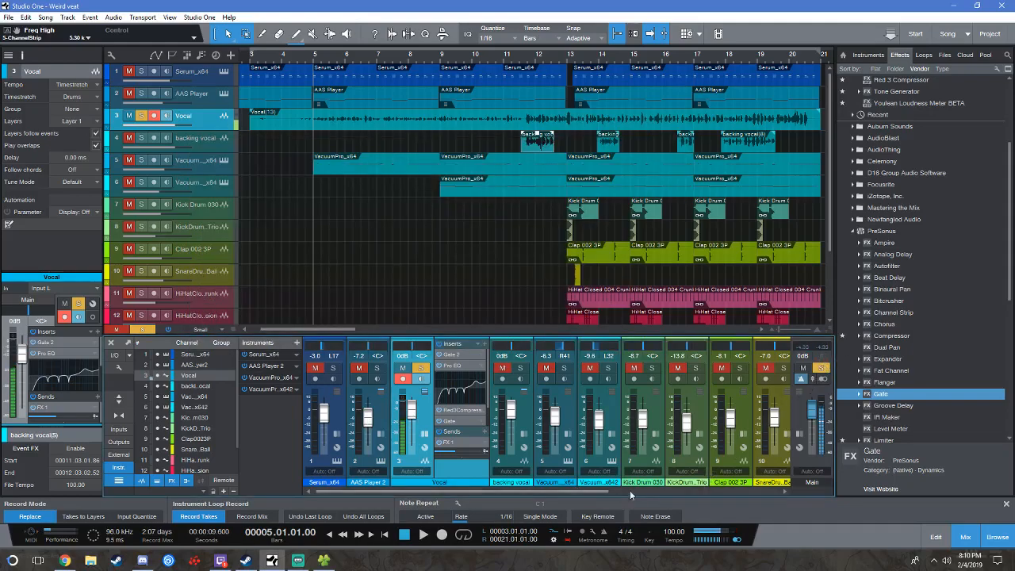
left_click_drag(598, 492, 428, 456)
left_click_drag(489, 482, 820, 494)
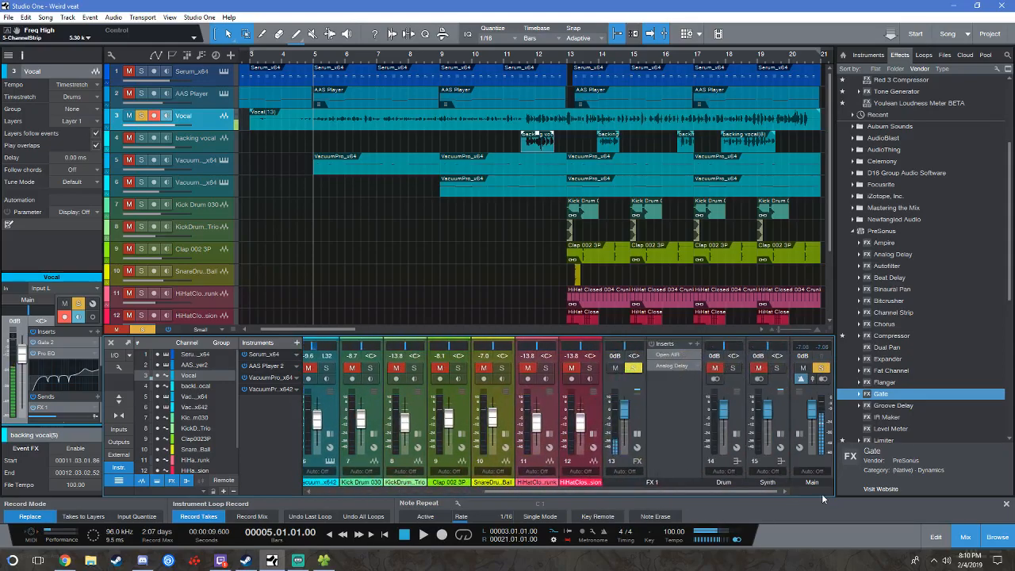
left_click(674, 449)
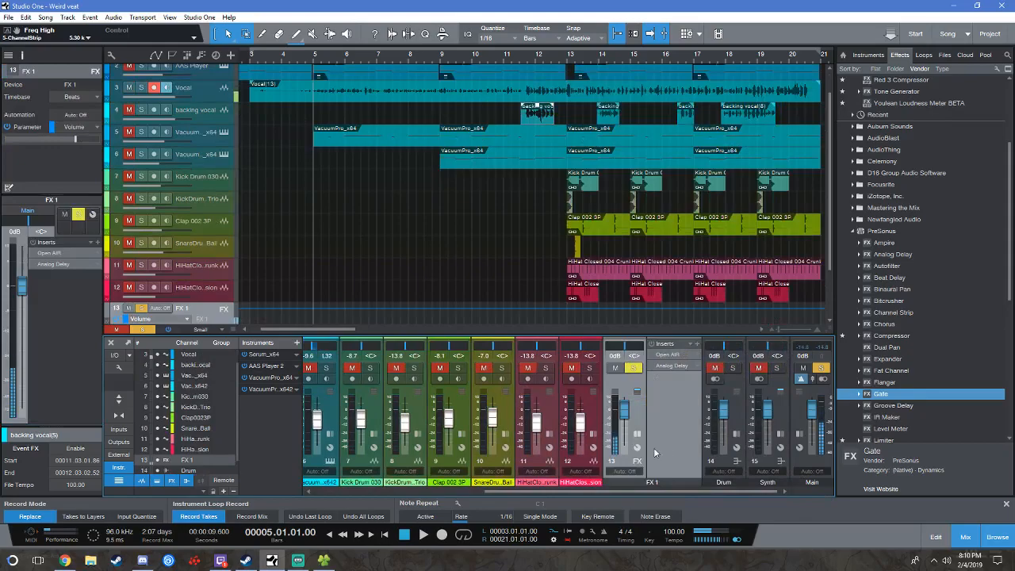
- Revisit the Vocal channel's send, then select the FX 1 bus and activate its Open AIR and Analog Delay inserts
mouse_move(617, 492)
left_mouse_down()
mouse_move(319, 479)
mouse_move(635, 484)
left_mouse_up()
left_click_drag(566, 487, 399, 483)
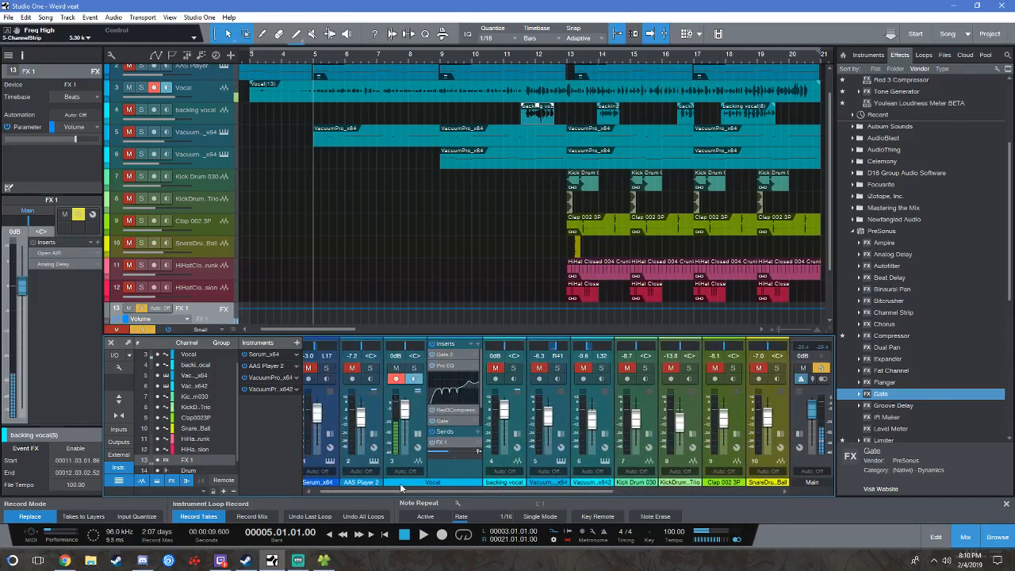
left_click(419, 448)
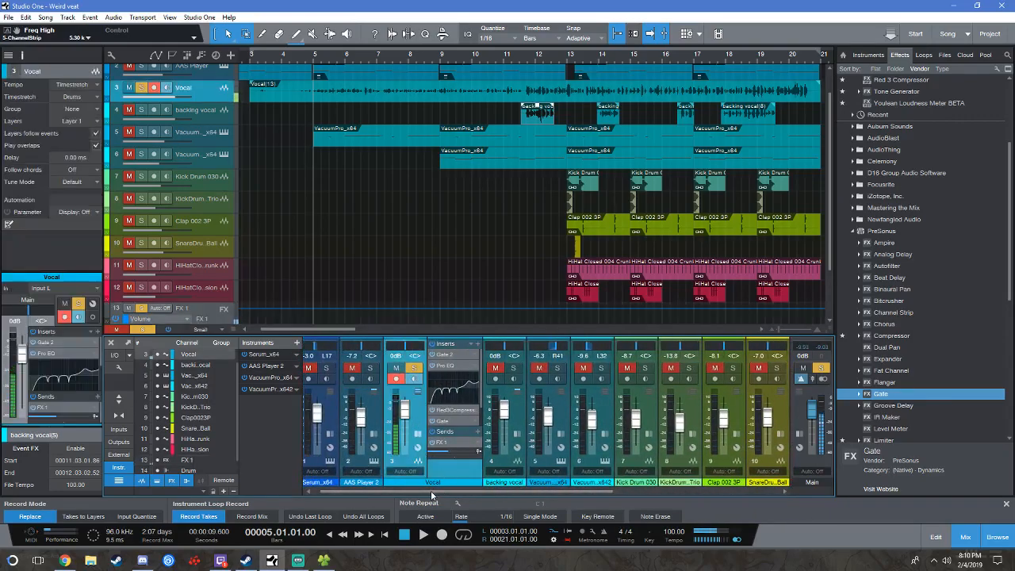
left_click_drag(431, 491, 578, 492)
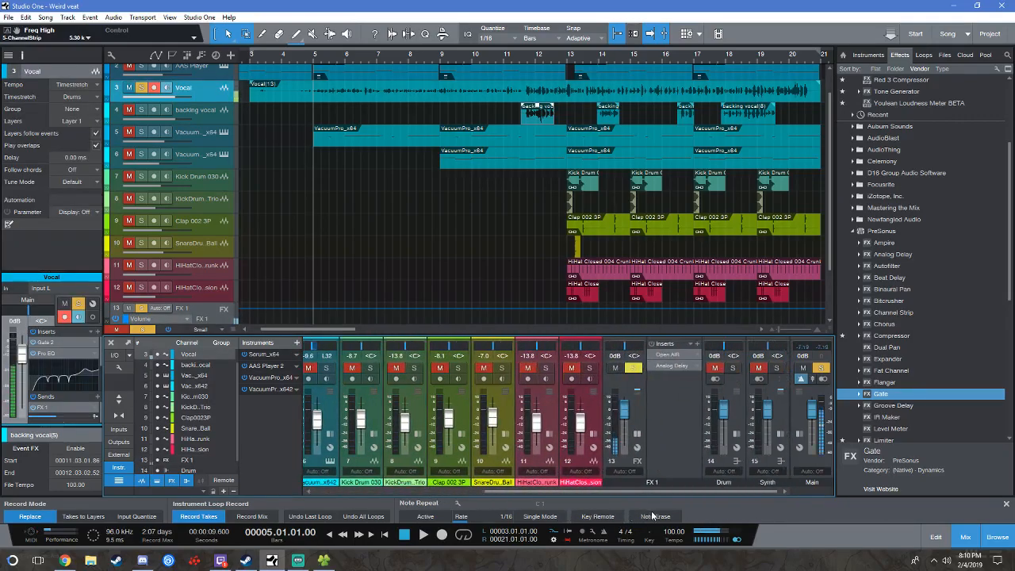
left_click(678, 444)
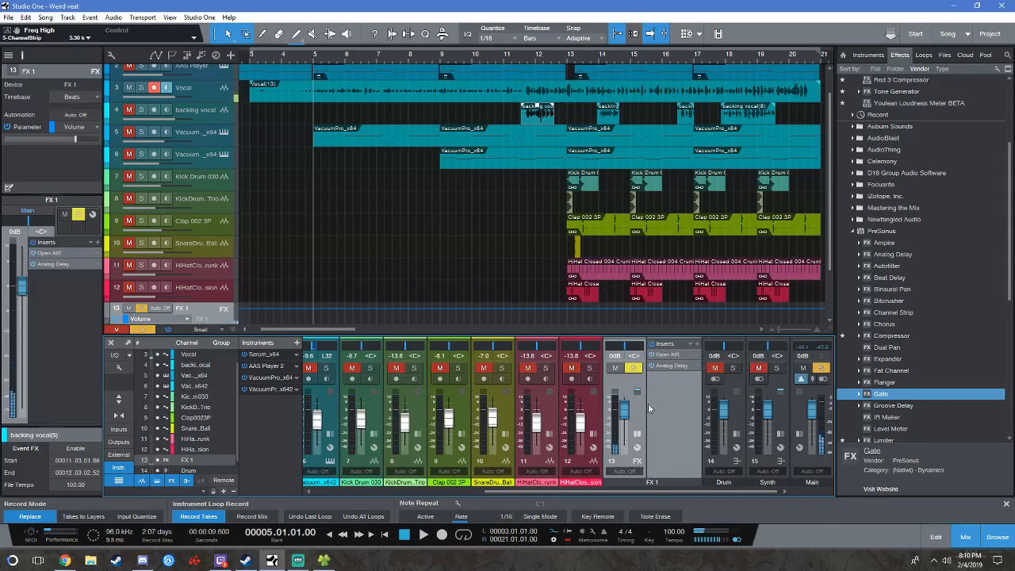
- Expand the controls of Analog Delay and Open AIR on FX 1, show the Open AIR editor and bypass both inserts
left_click(667, 365)
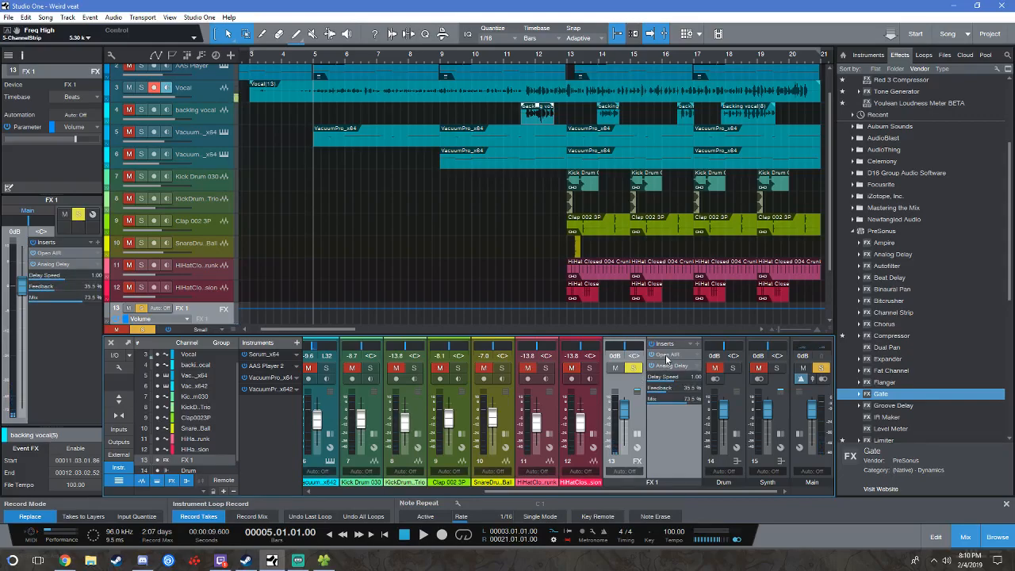
left_click(666, 357)
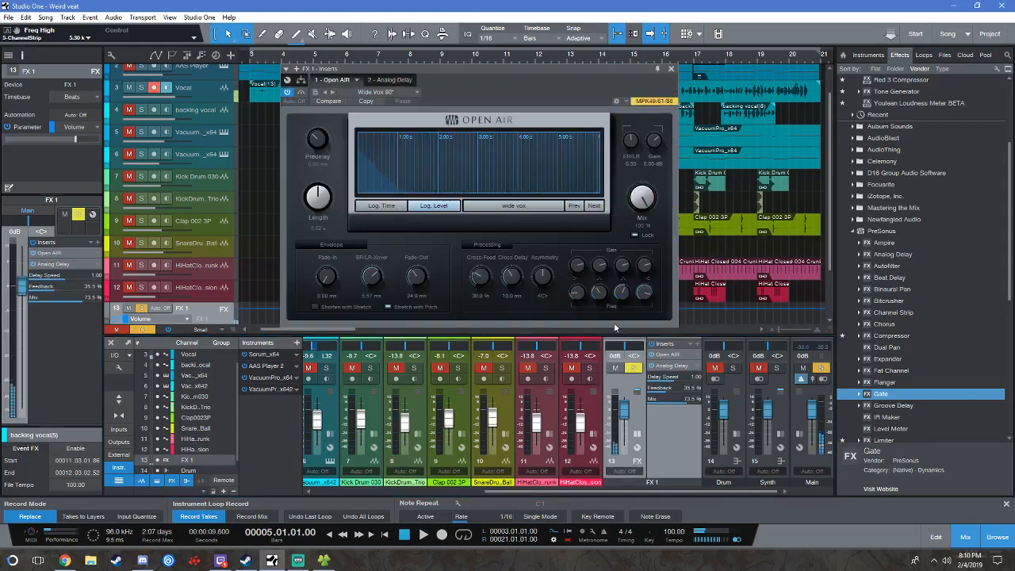
left_click(683, 355)
left_click(682, 355)
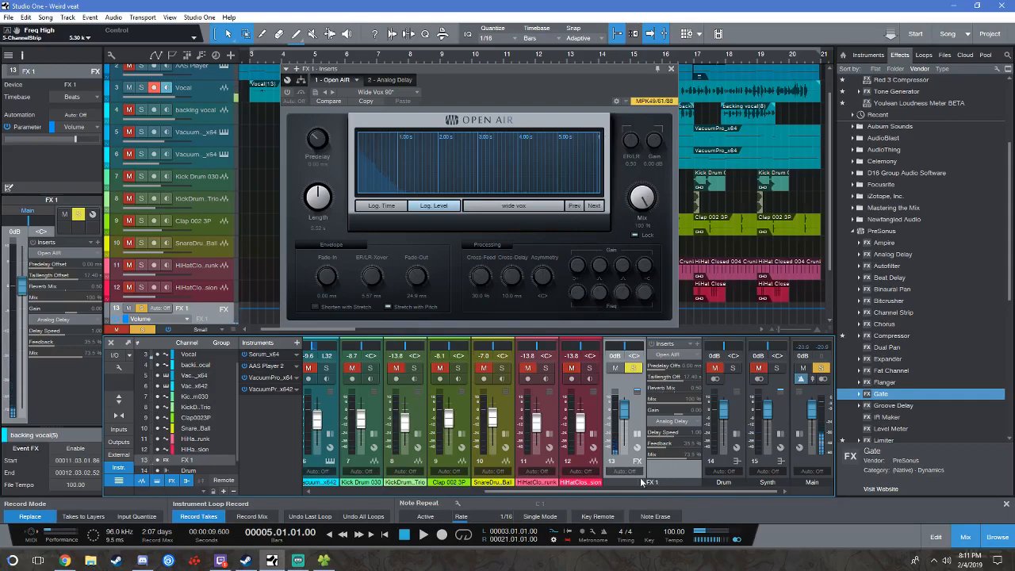
- Set the Vocal channel's FX 1 send level to -16.3 dB, close the Open AIR editor and reactivate the FX 1 inserts
left_click_drag(541, 492, 324, 475)
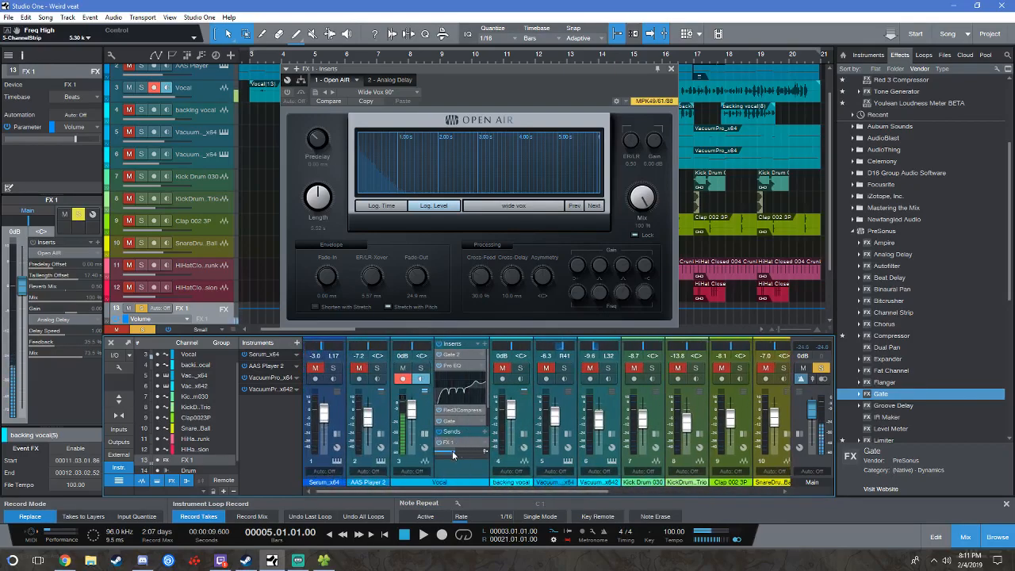
left_click_drag(507, 490, 663, 491)
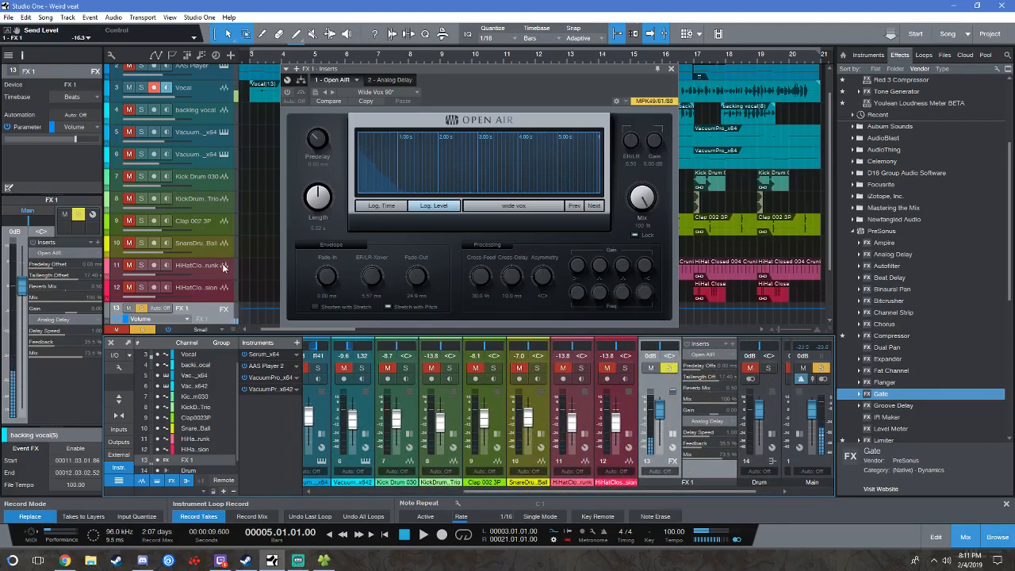
left_click(704, 356)
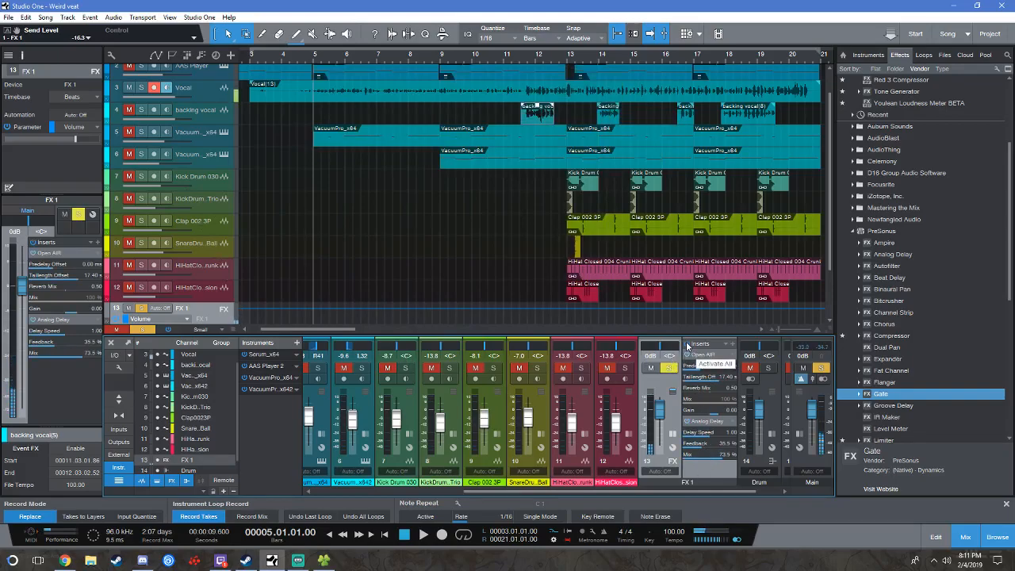
- Show the Analog Delay editor on the FX 1 bus, close it and expand the delay's controls in the mixer
left_click(708, 421)
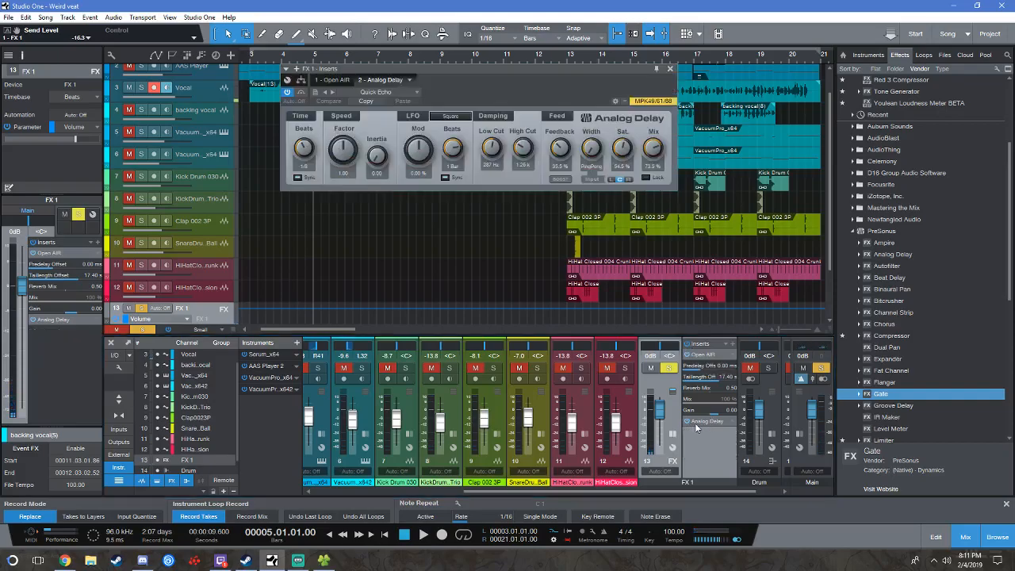
left_click(698, 422)
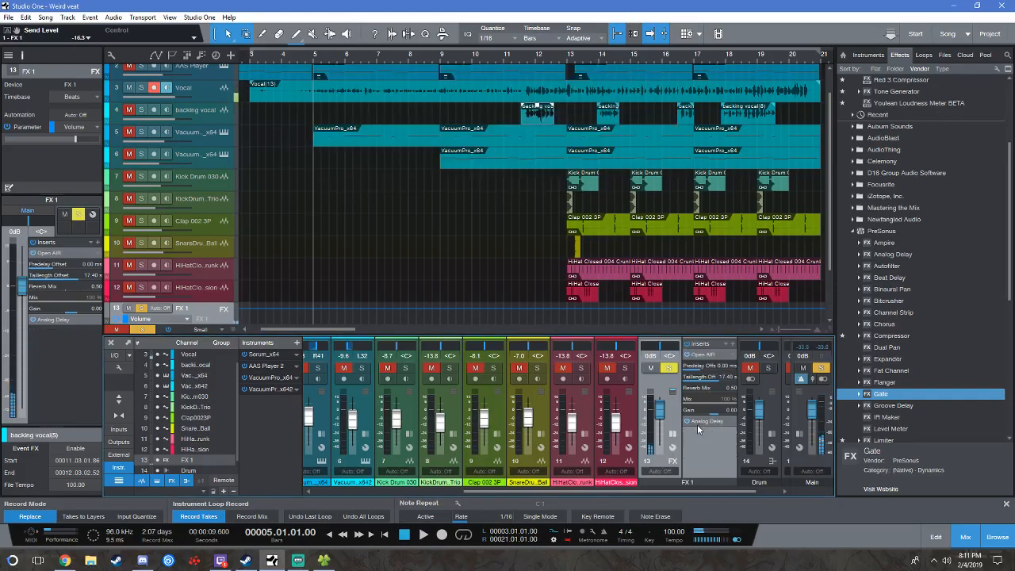
left_click(699, 428)
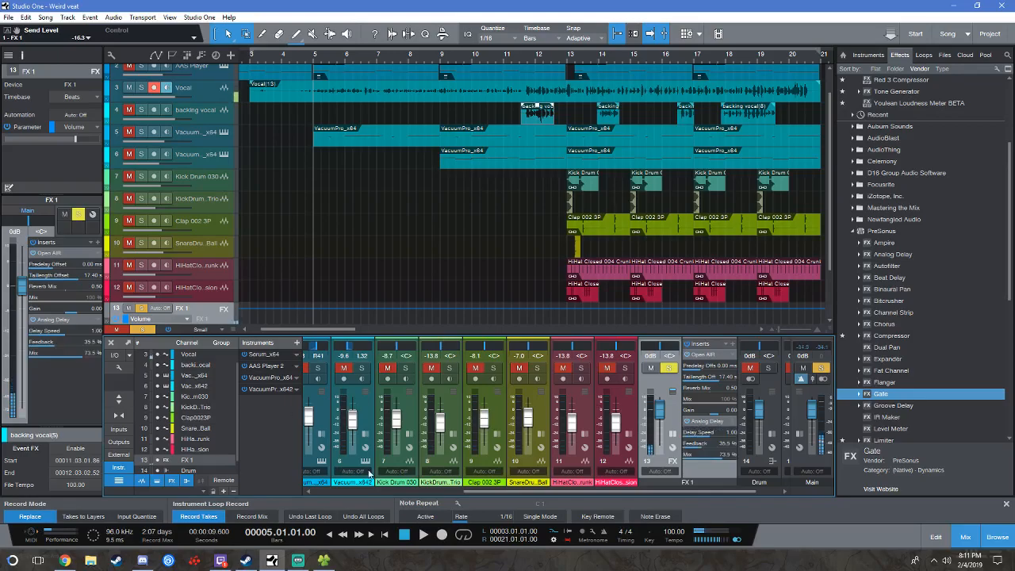
- Play the soloed Vocal channel with the FX 1 inserts on and bypassed, then remove the solo and compare them in the full mix
left_click_drag(576, 492, 438, 475)
left_click(446, 345)
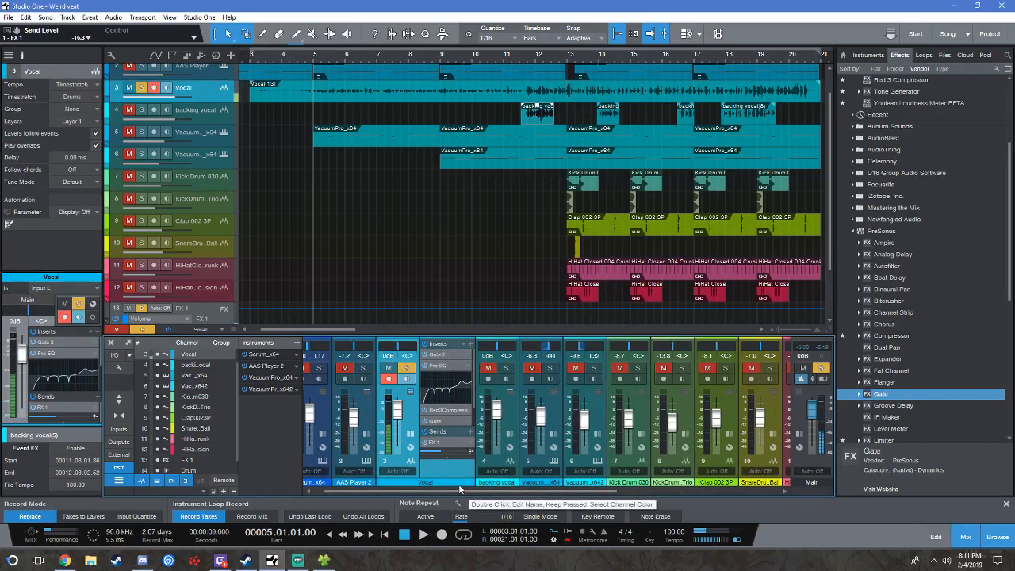
left_click_drag(458, 489, 639, 495)
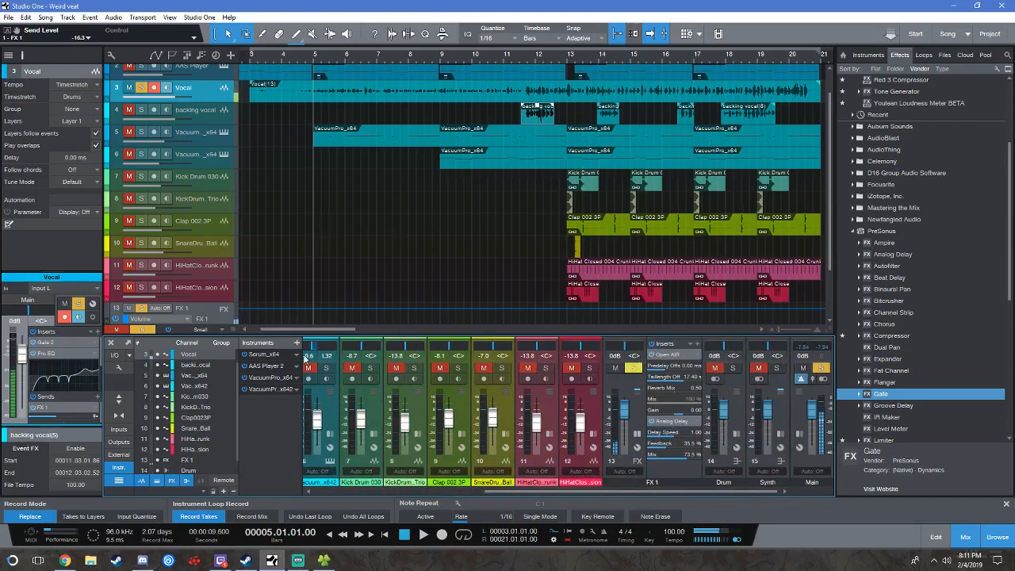
key("space")
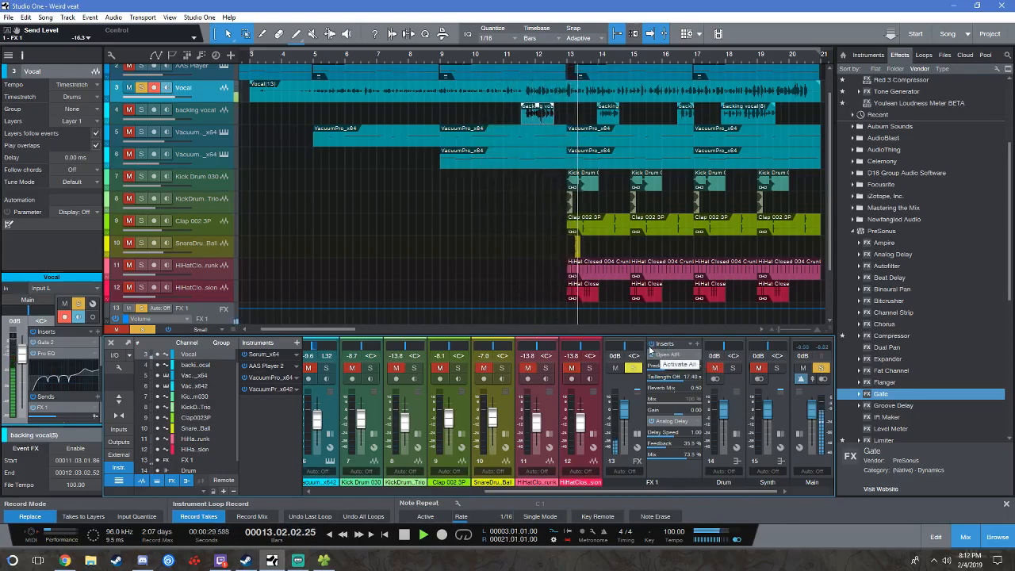
key("space")
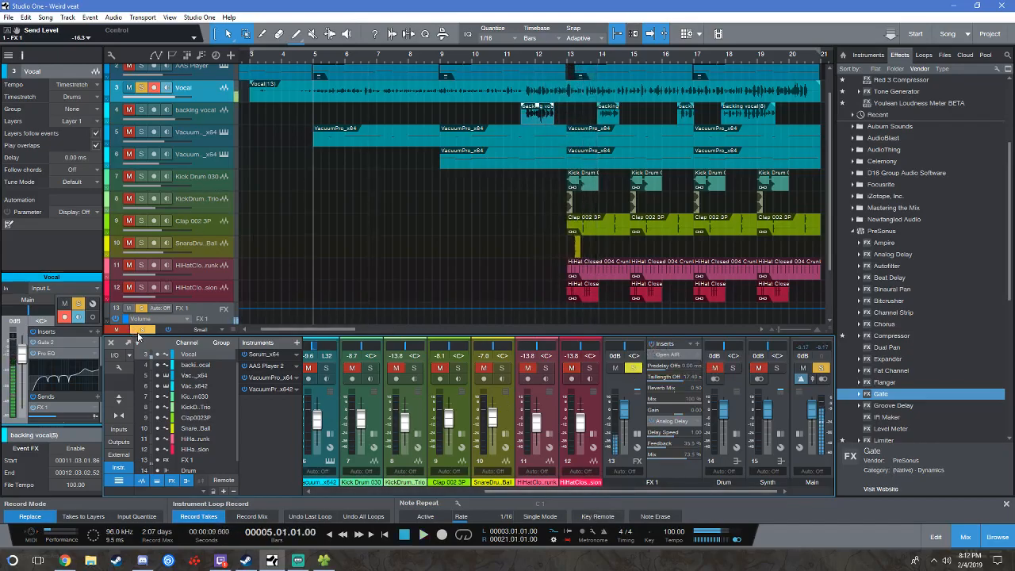
left_click(633, 368)
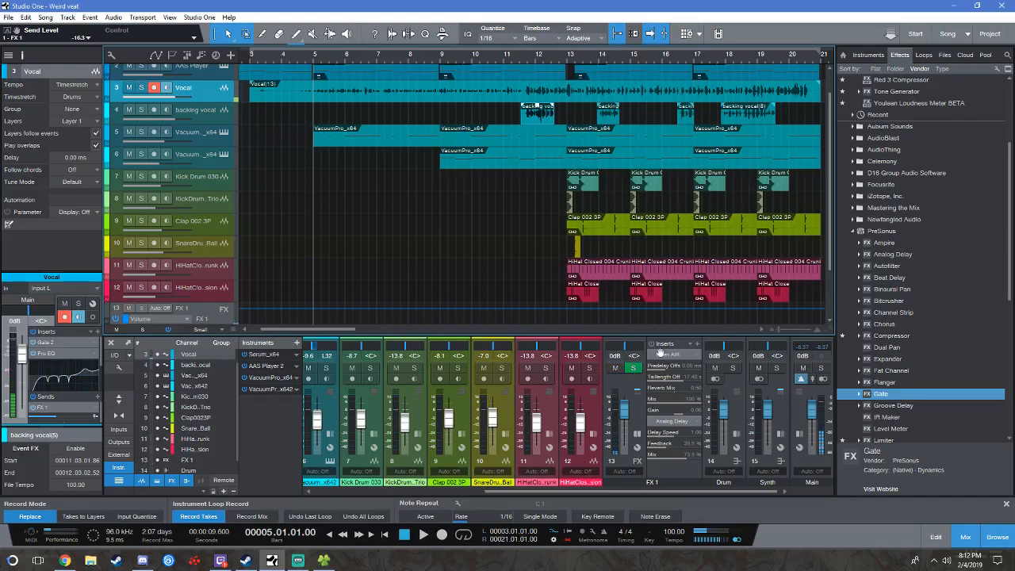
key("space")
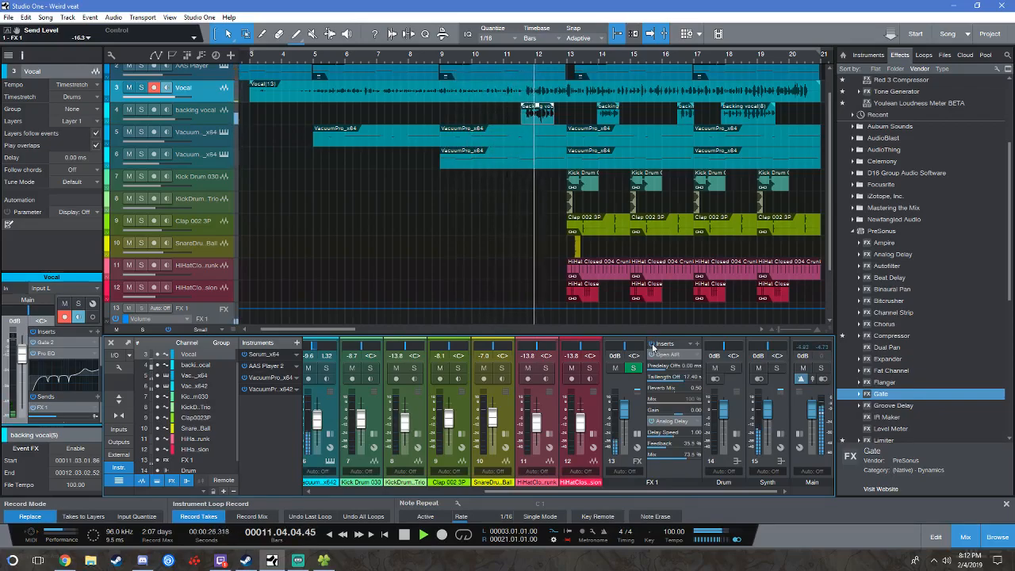
- Raise the Vocal channel's FX 1 send level to -8.0 dB and further to +3.2 dB while playing the song
left_click_drag(618, 491, 514, 491)
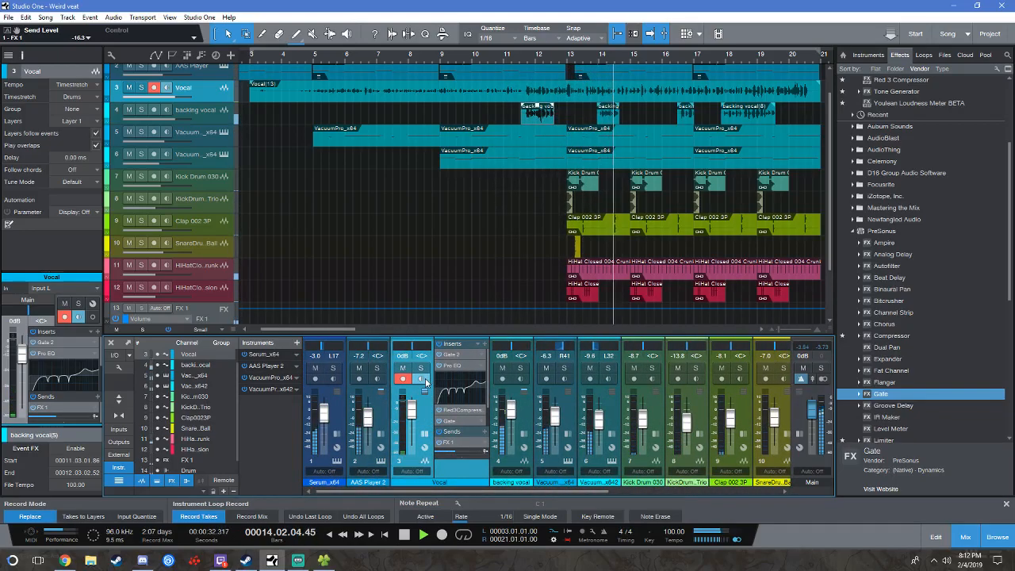
mouse_move(456, 449)
left_mouse_down()
mouse_move(479, 452)
mouse_move(459, 450)
left_mouse_up()
key("space")
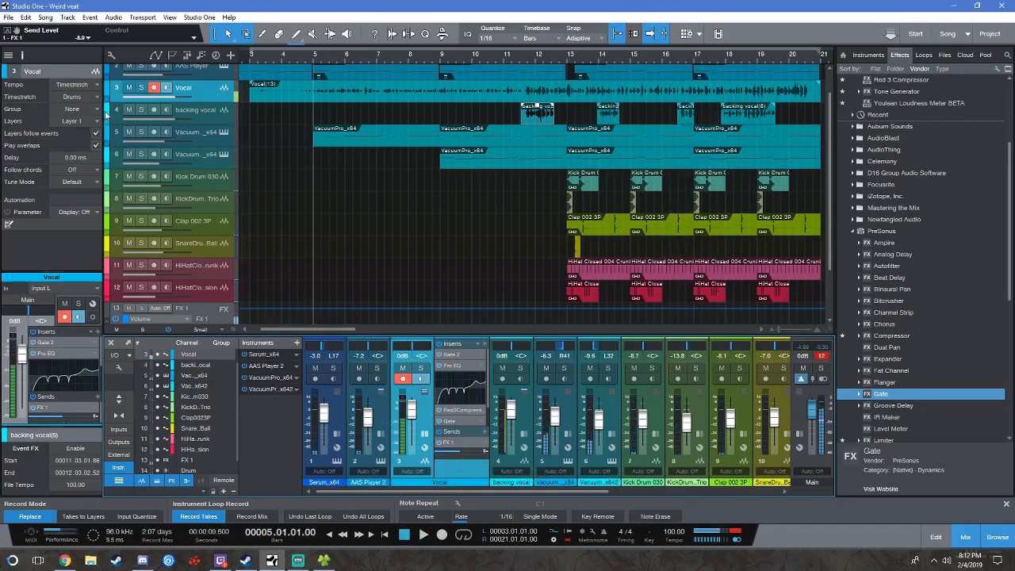
key("s")
key("space")
mouse_move(452, 459)
left_mouse_down()
mouse_move(487, 452)
mouse_move(470, 450)
left_mouse_up()
left_click(142, 88)
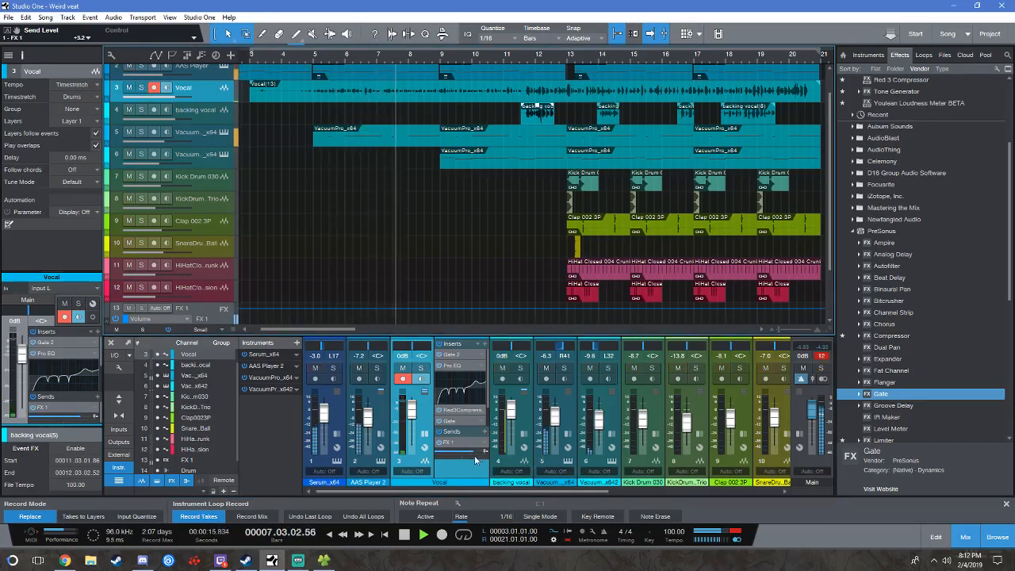
- Solo the Vocal track, set its FX 1 send pan to R1 and play it back, bypassing the vocal inserts for comparison
key("space")
left_click(141, 88)
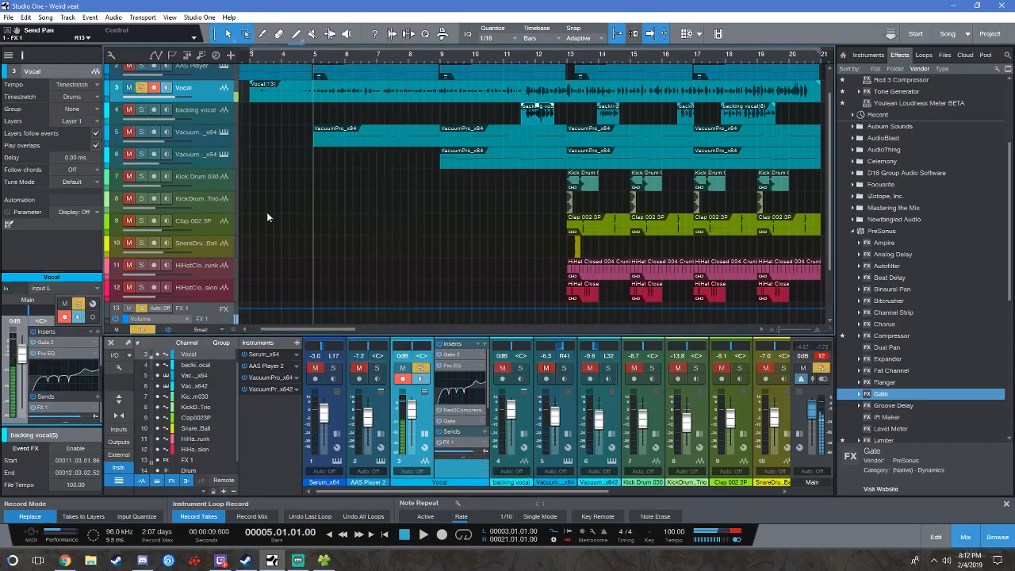
left_click_drag(476, 451, 461, 458)
key("space")
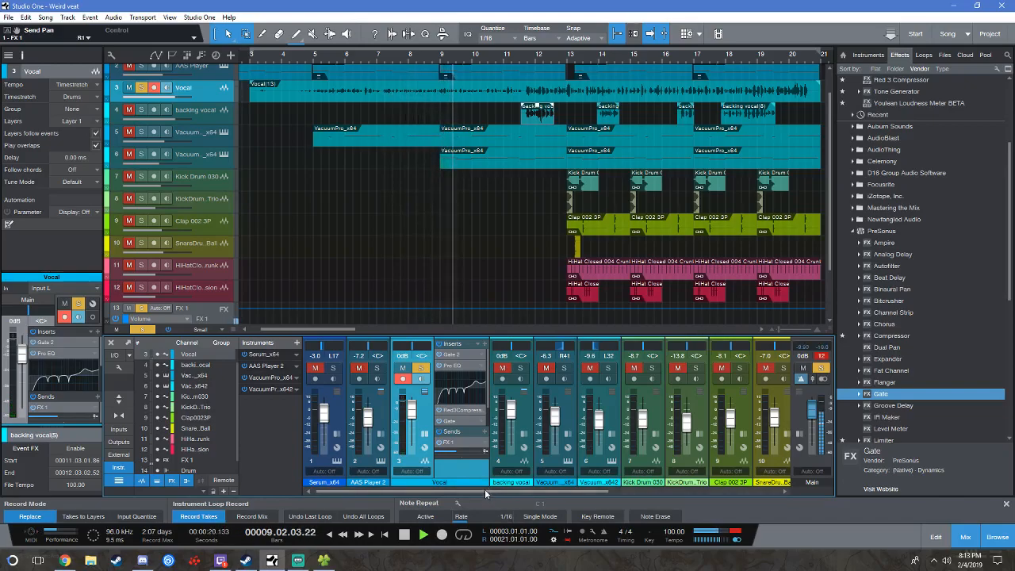
key("space")
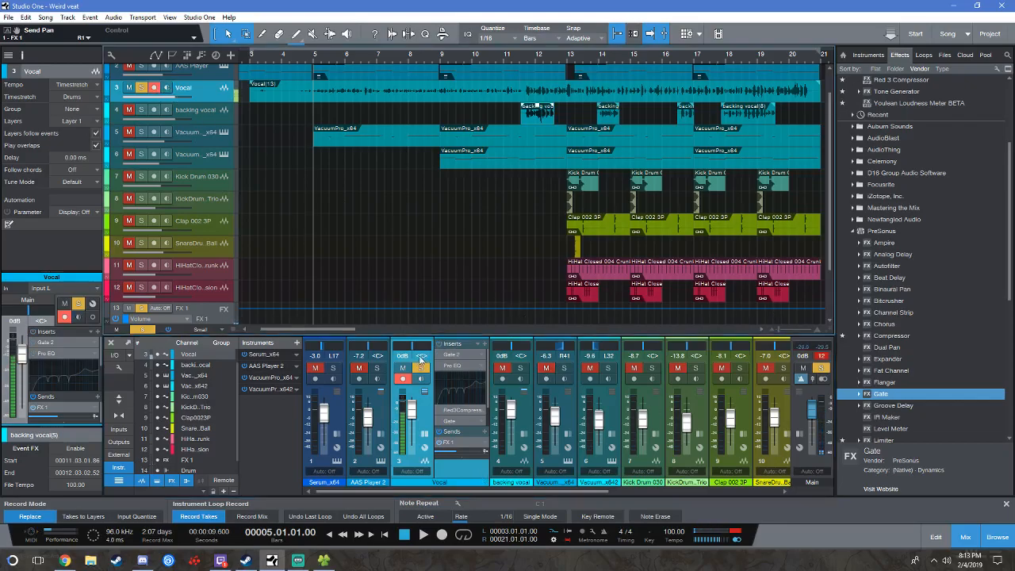
left_click_drag(585, 491, 442, 492)
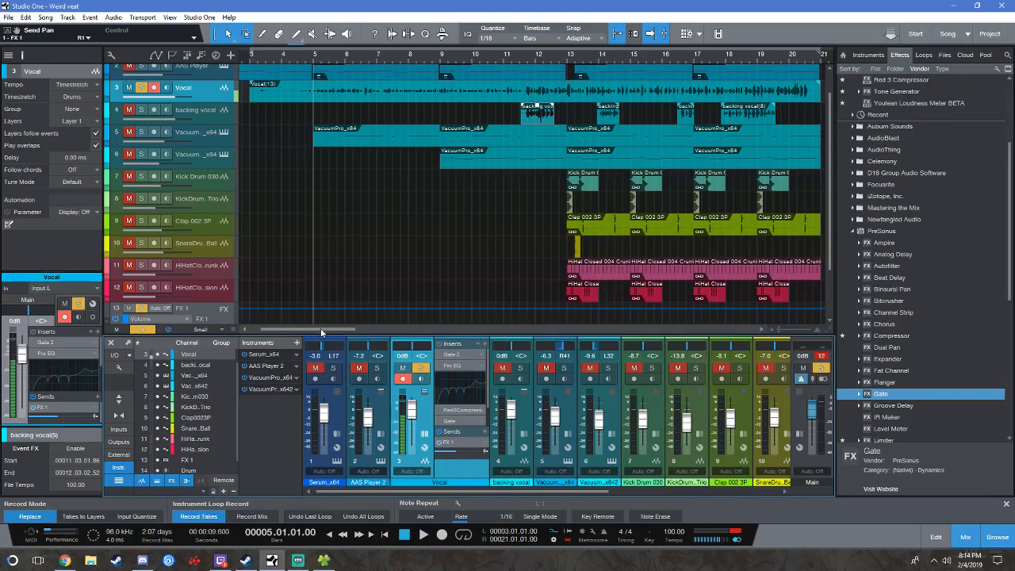
scroll(320, 327, "right", 4)
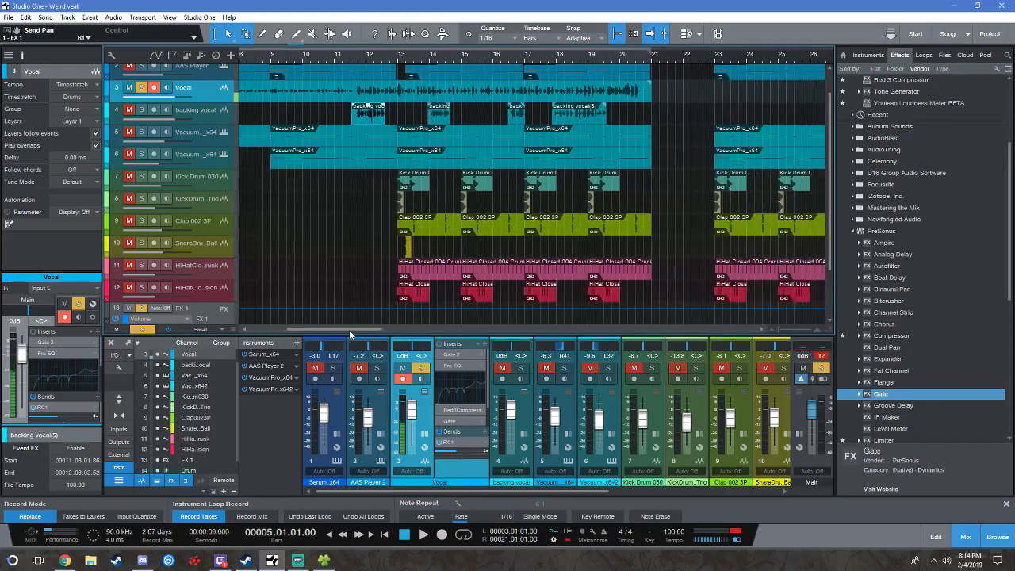
scroll(349, 330, "left", 7)
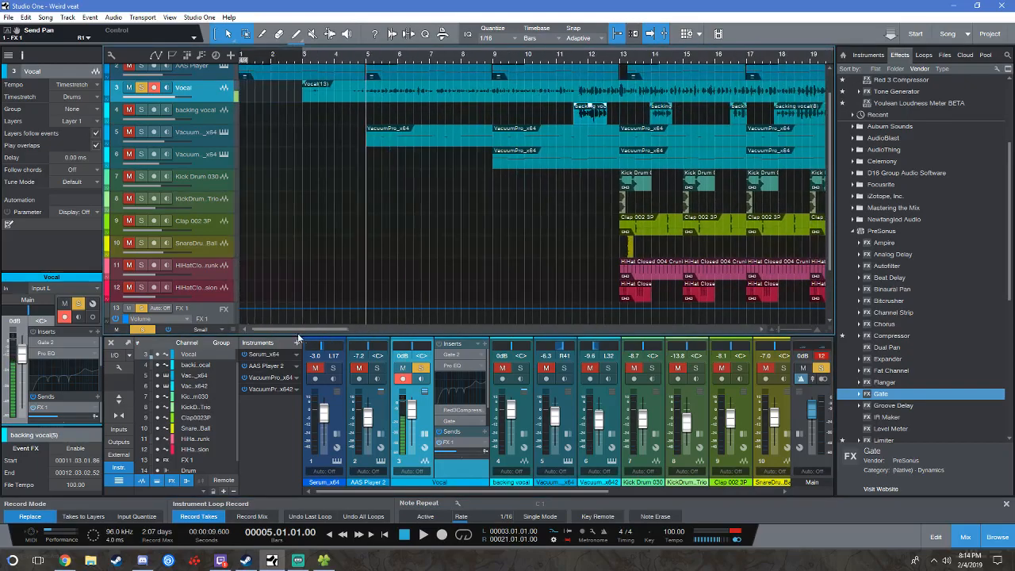
left_click(1006, 6)
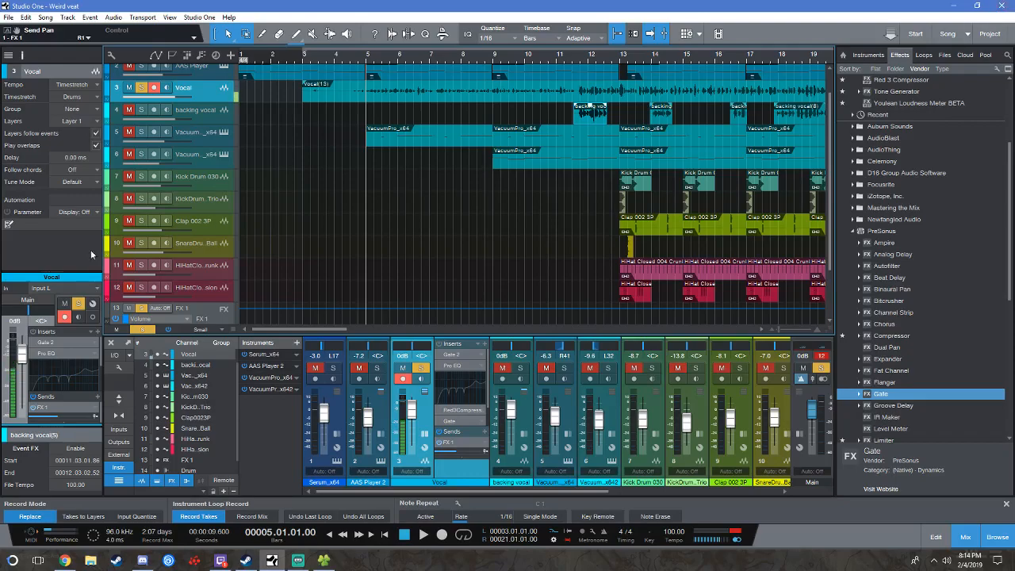